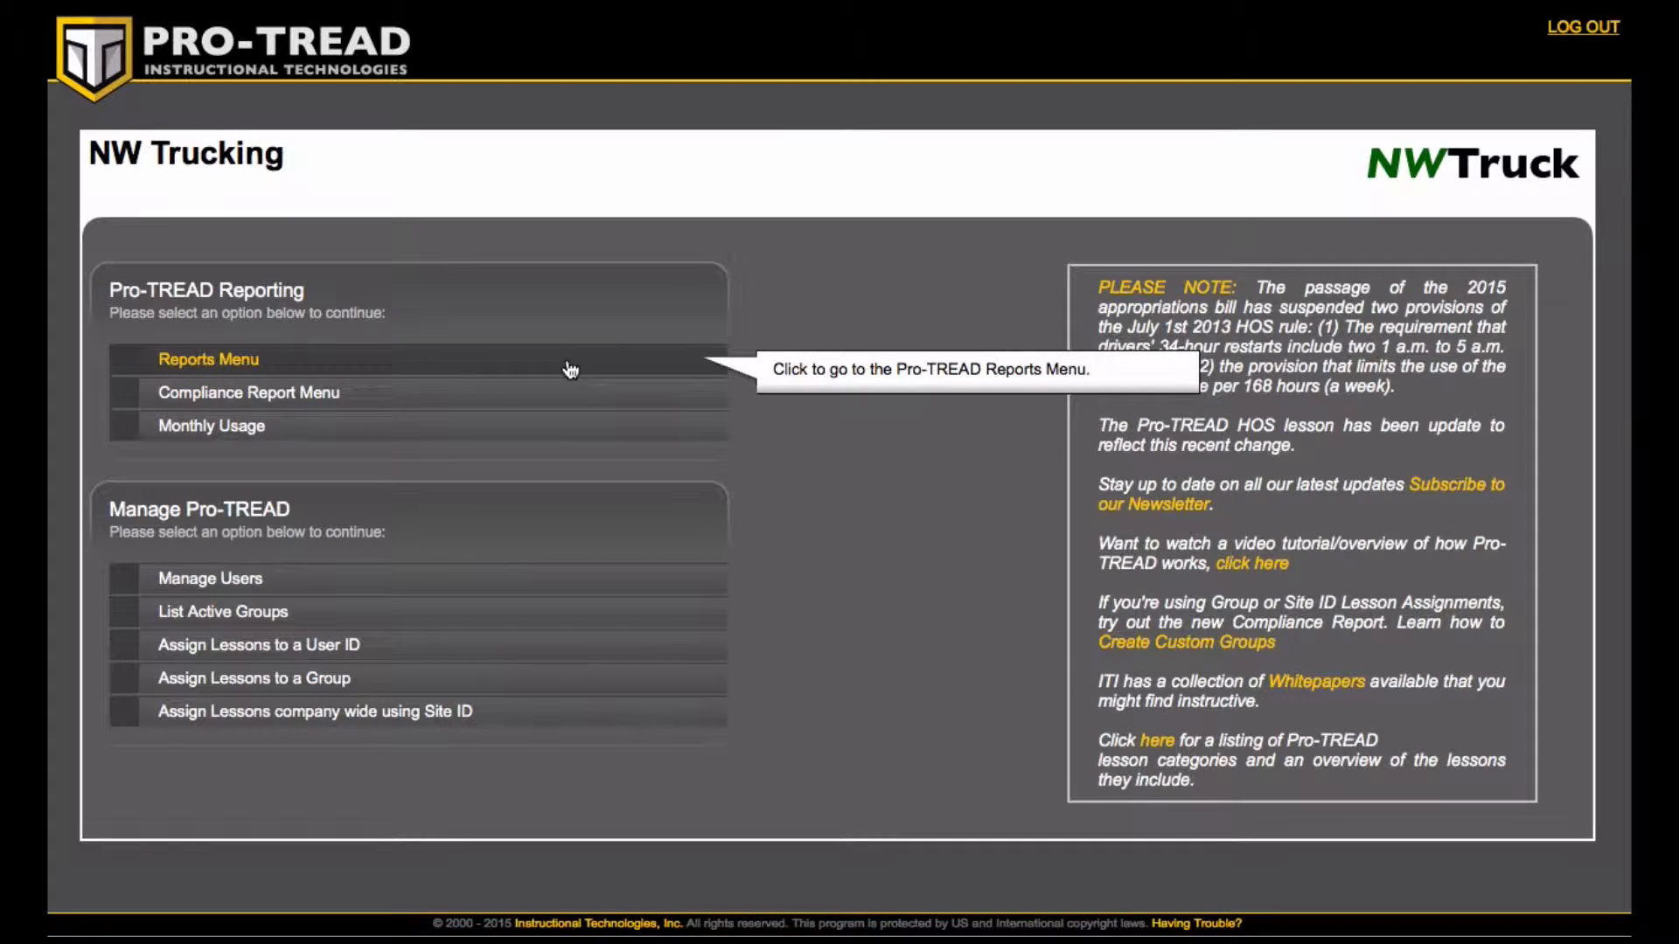
- Open the Pro-TREAD Reports Menu to reach the report builder
click(212, 358)
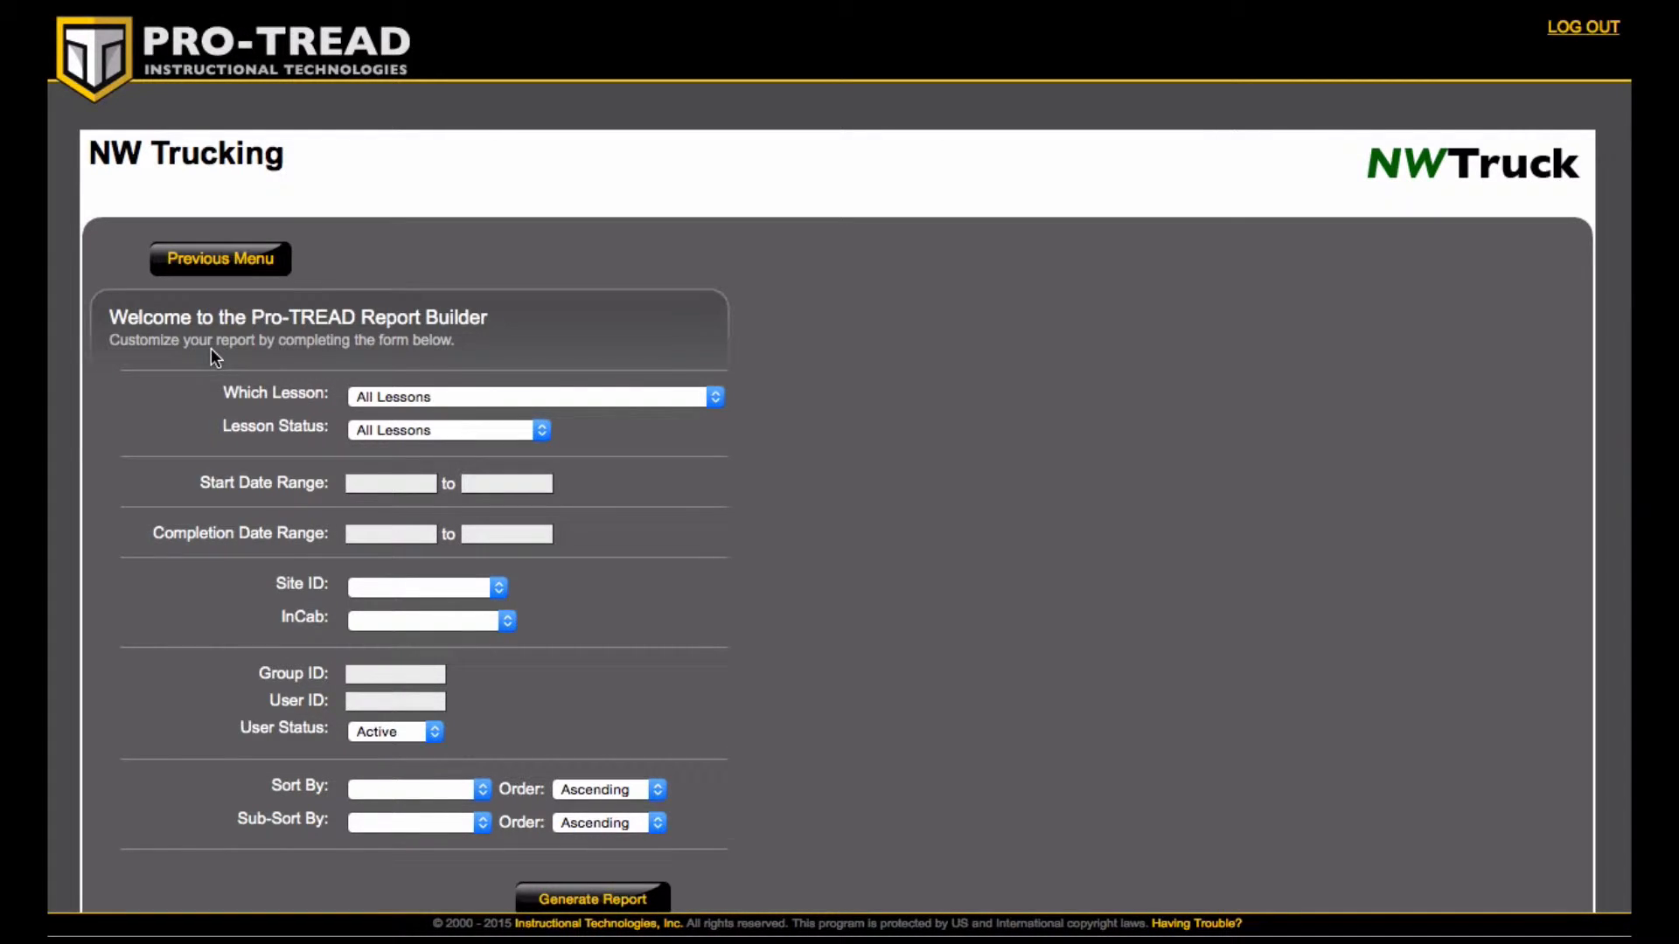
click(411, 401)
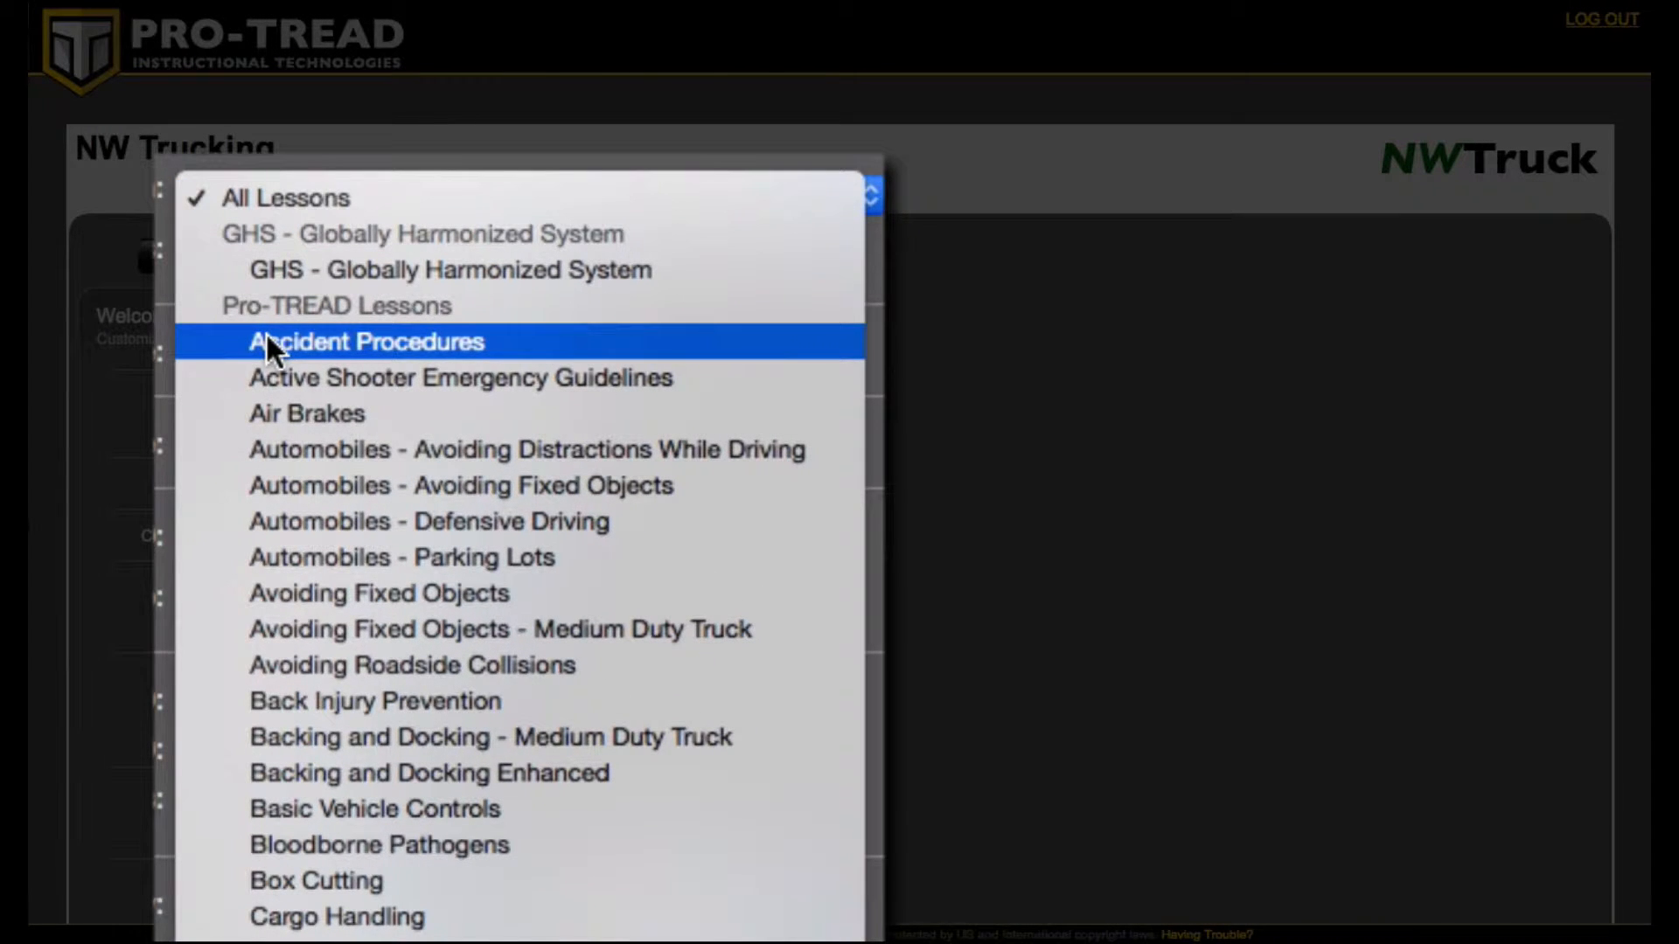
click(266, 337)
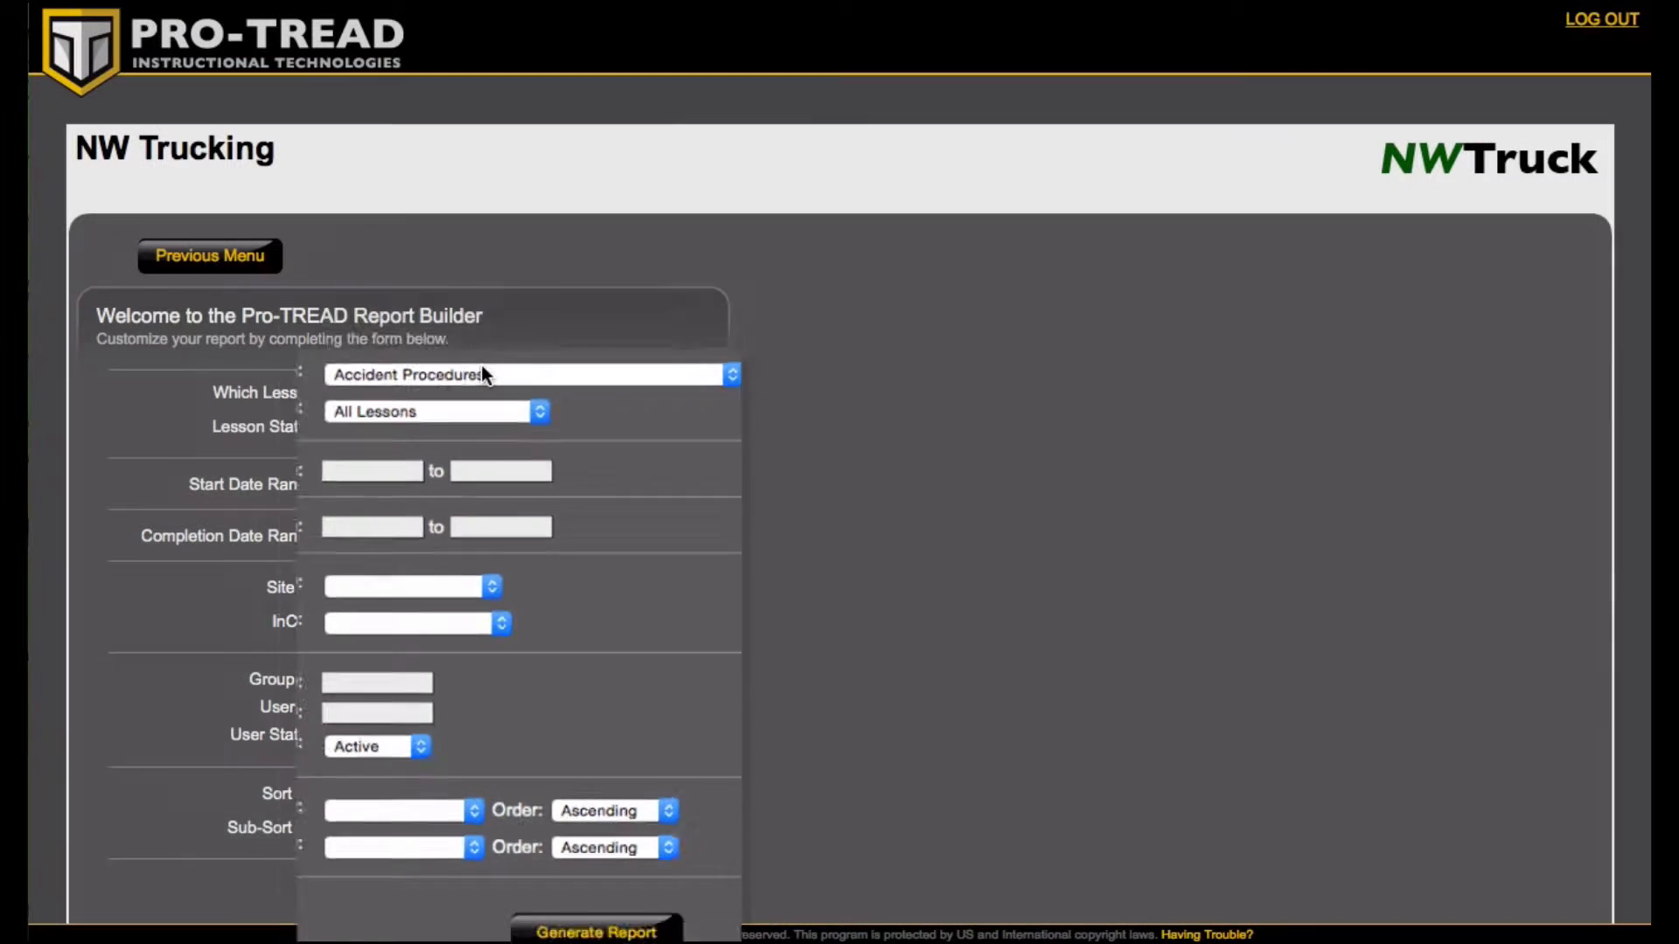
click(485, 387)
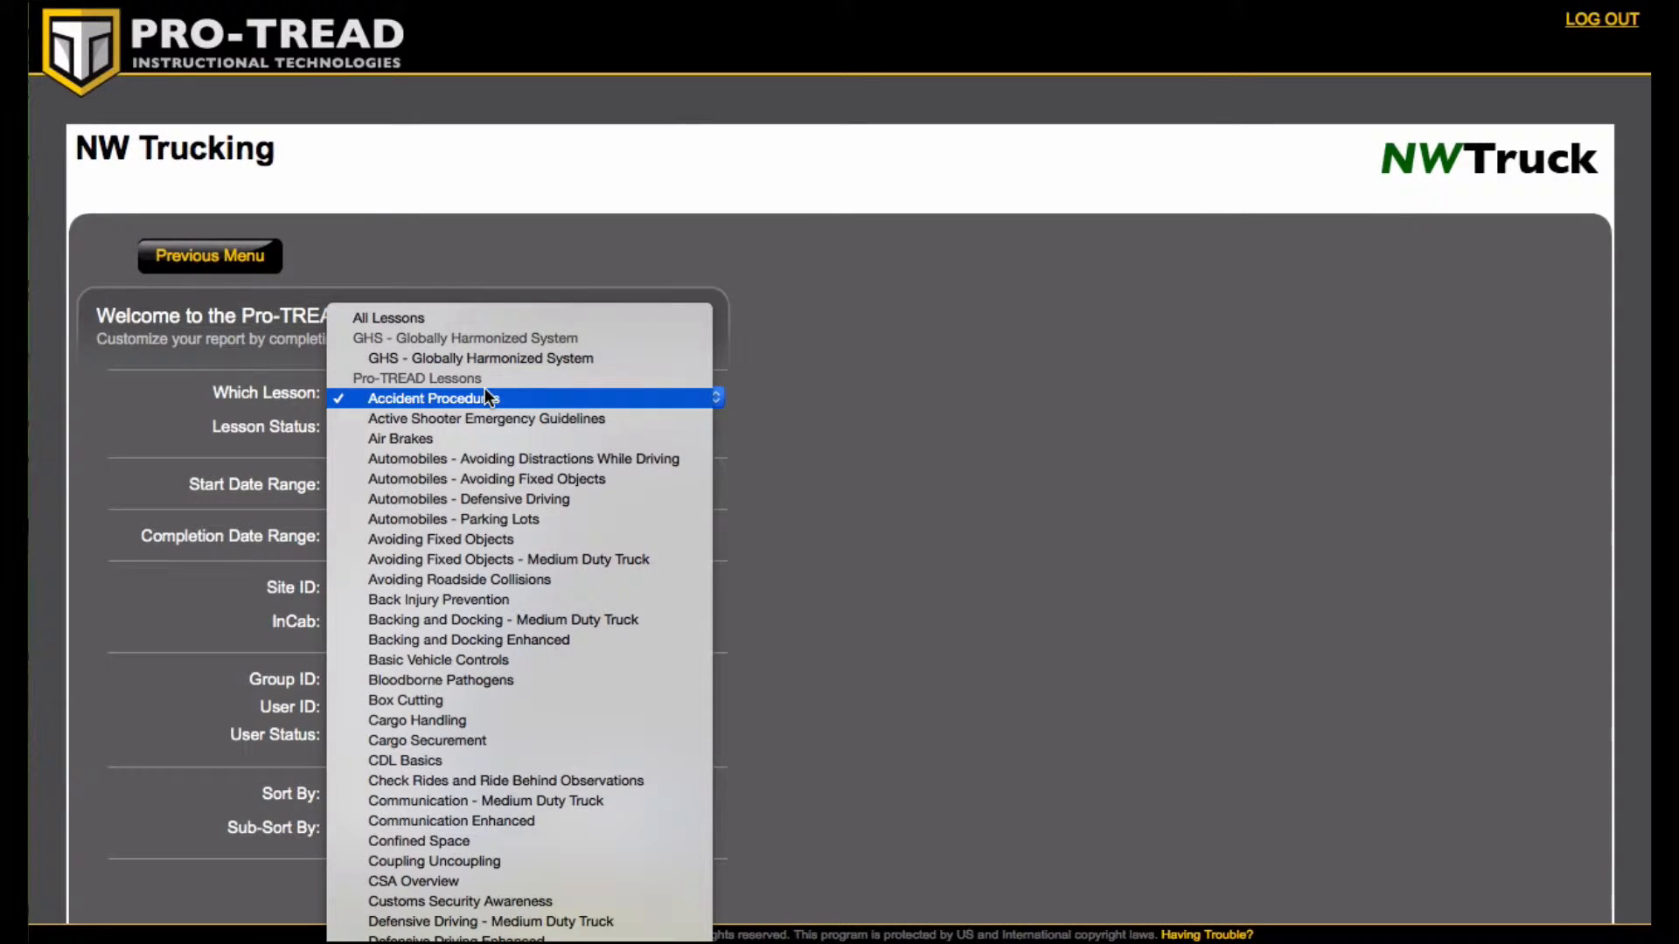
click(474, 315)
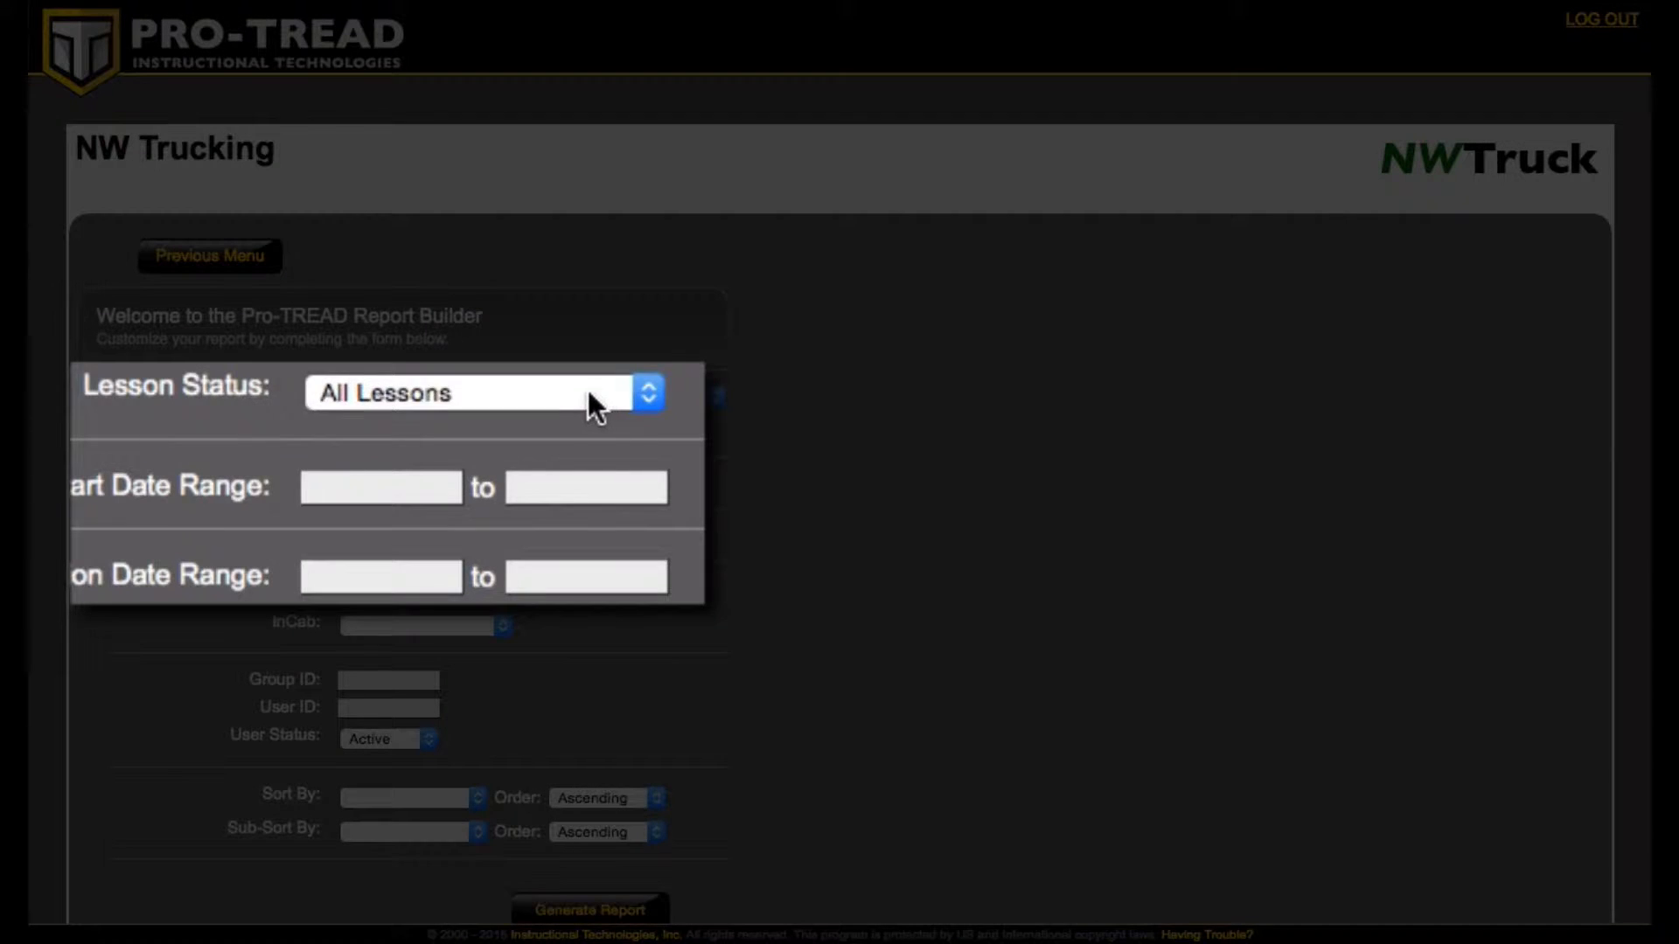
- Set the start date range from 05/01/2015 to 05/31/2015
click(506, 429)
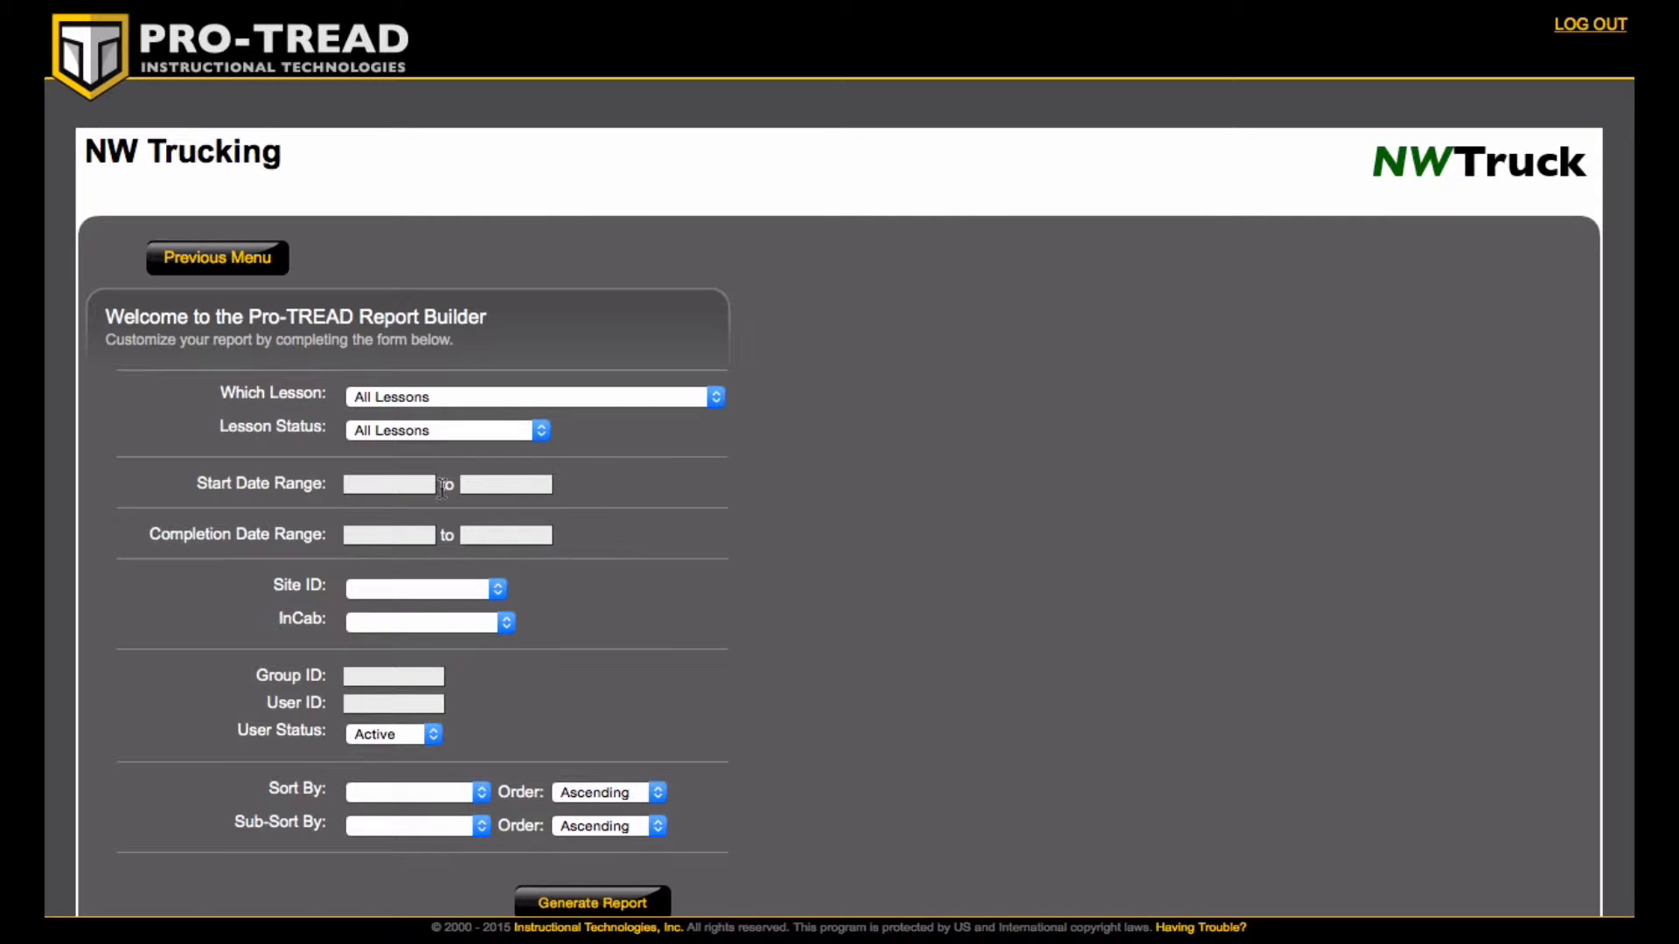
click(402, 487)
click(364, 517)
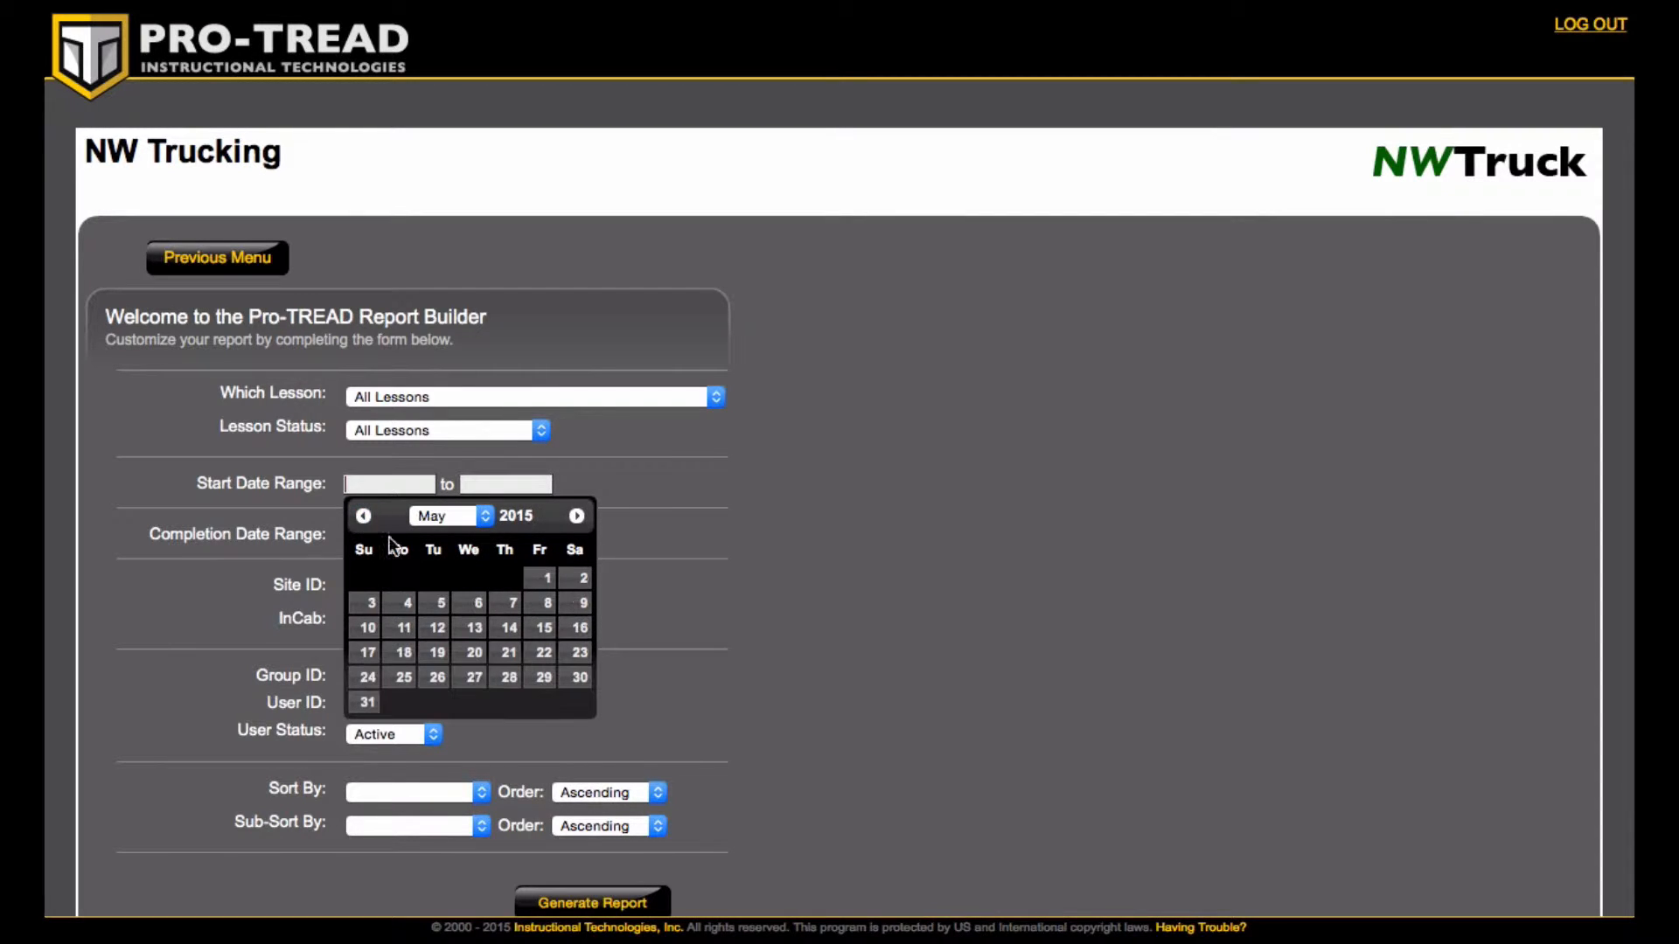
click(542, 578)
click(506, 488)
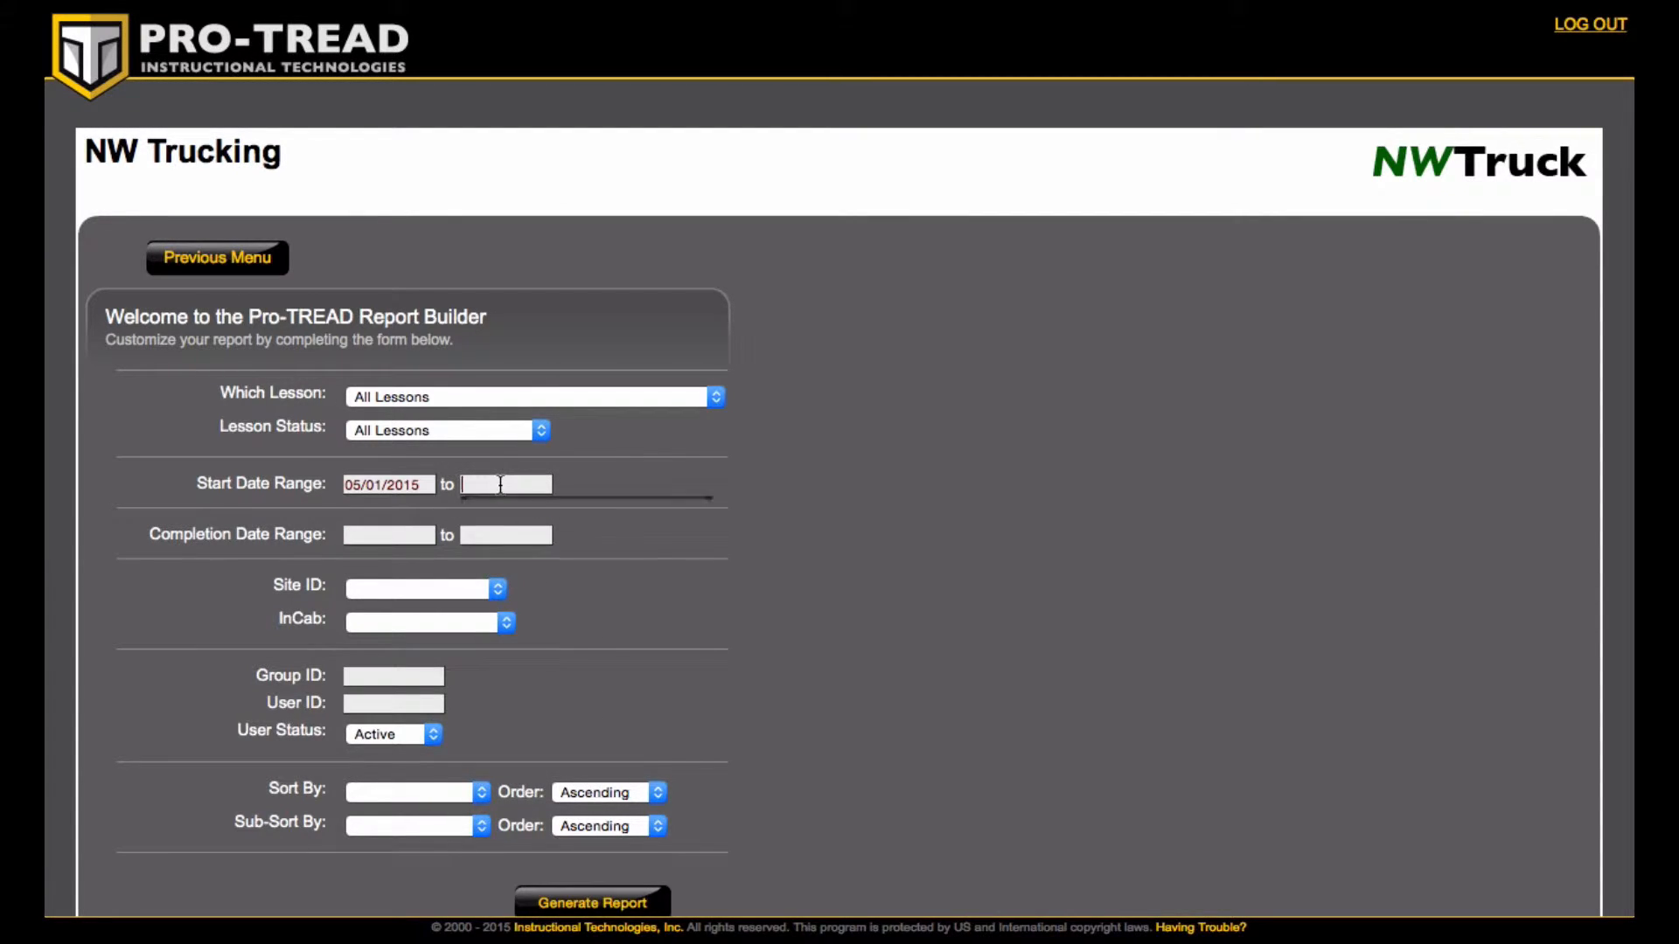
click(476, 519)
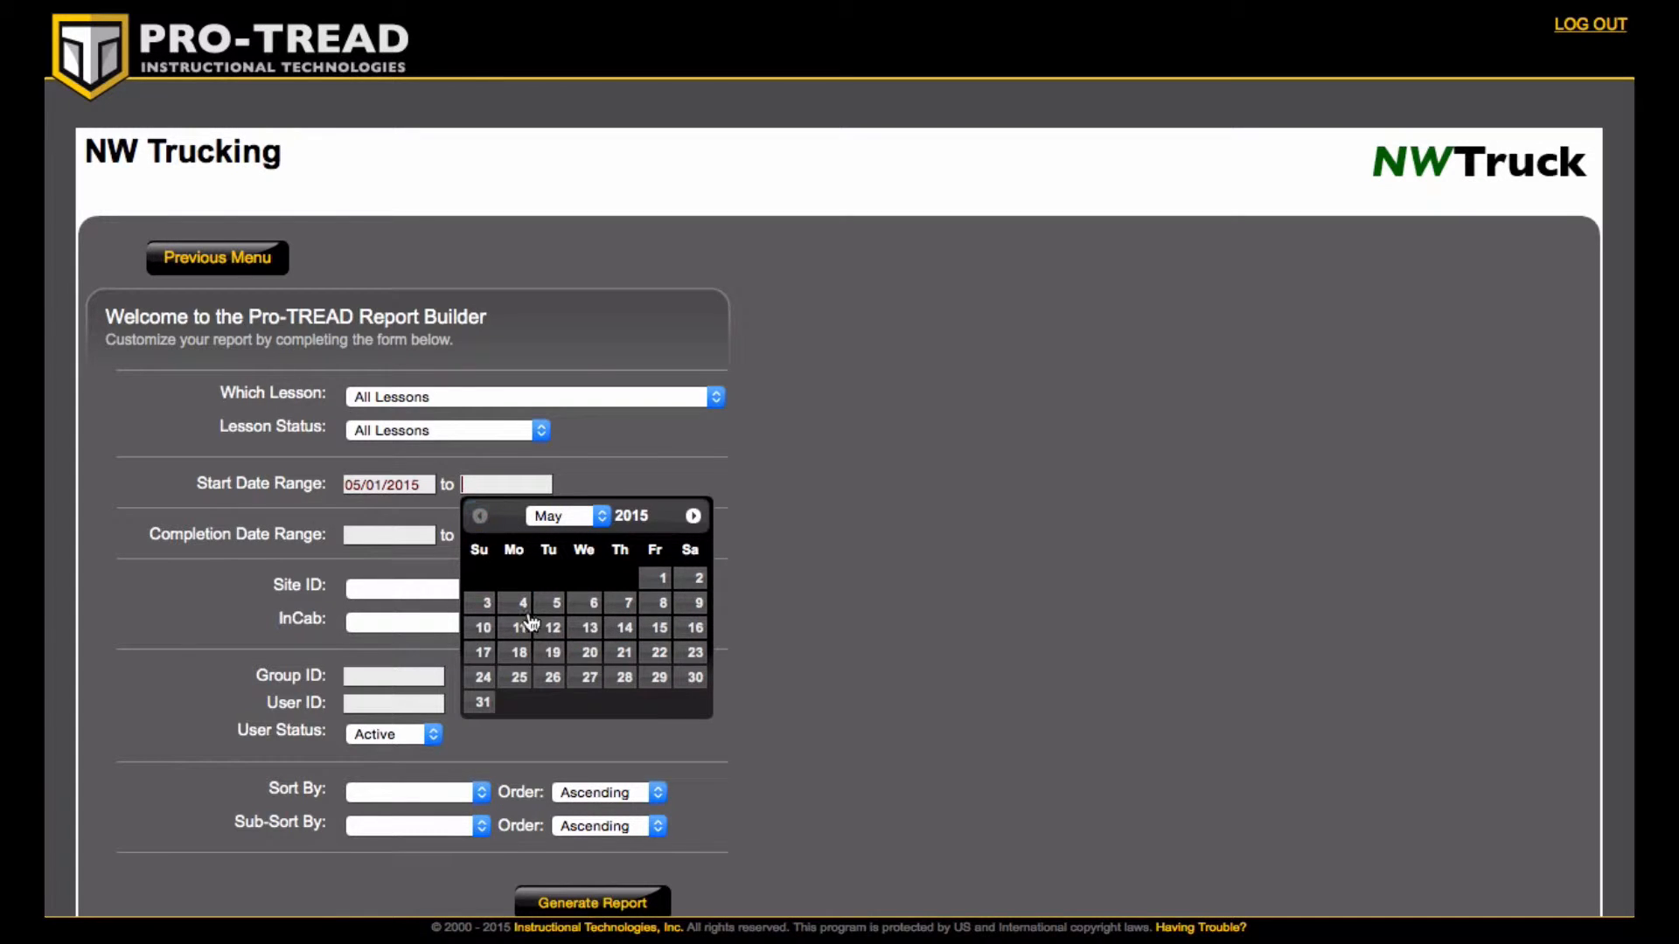
click(482, 702)
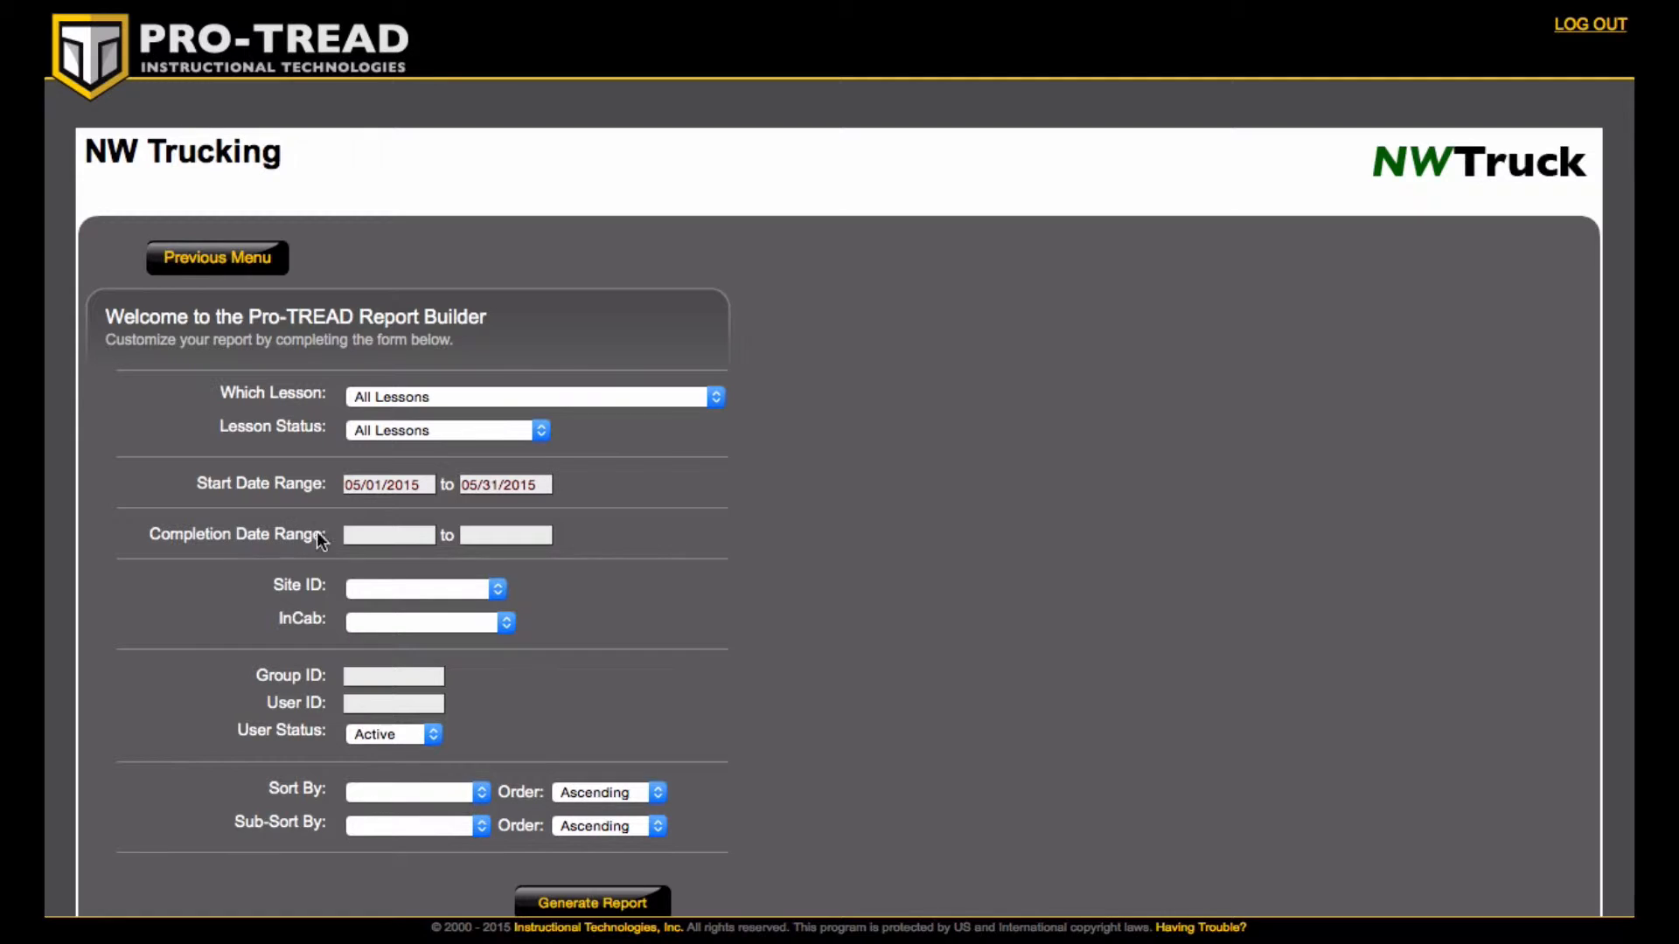
- Set the completion date range from 05/01/2015 to 05/31/2015
click(364, 536)
click(368, 568)
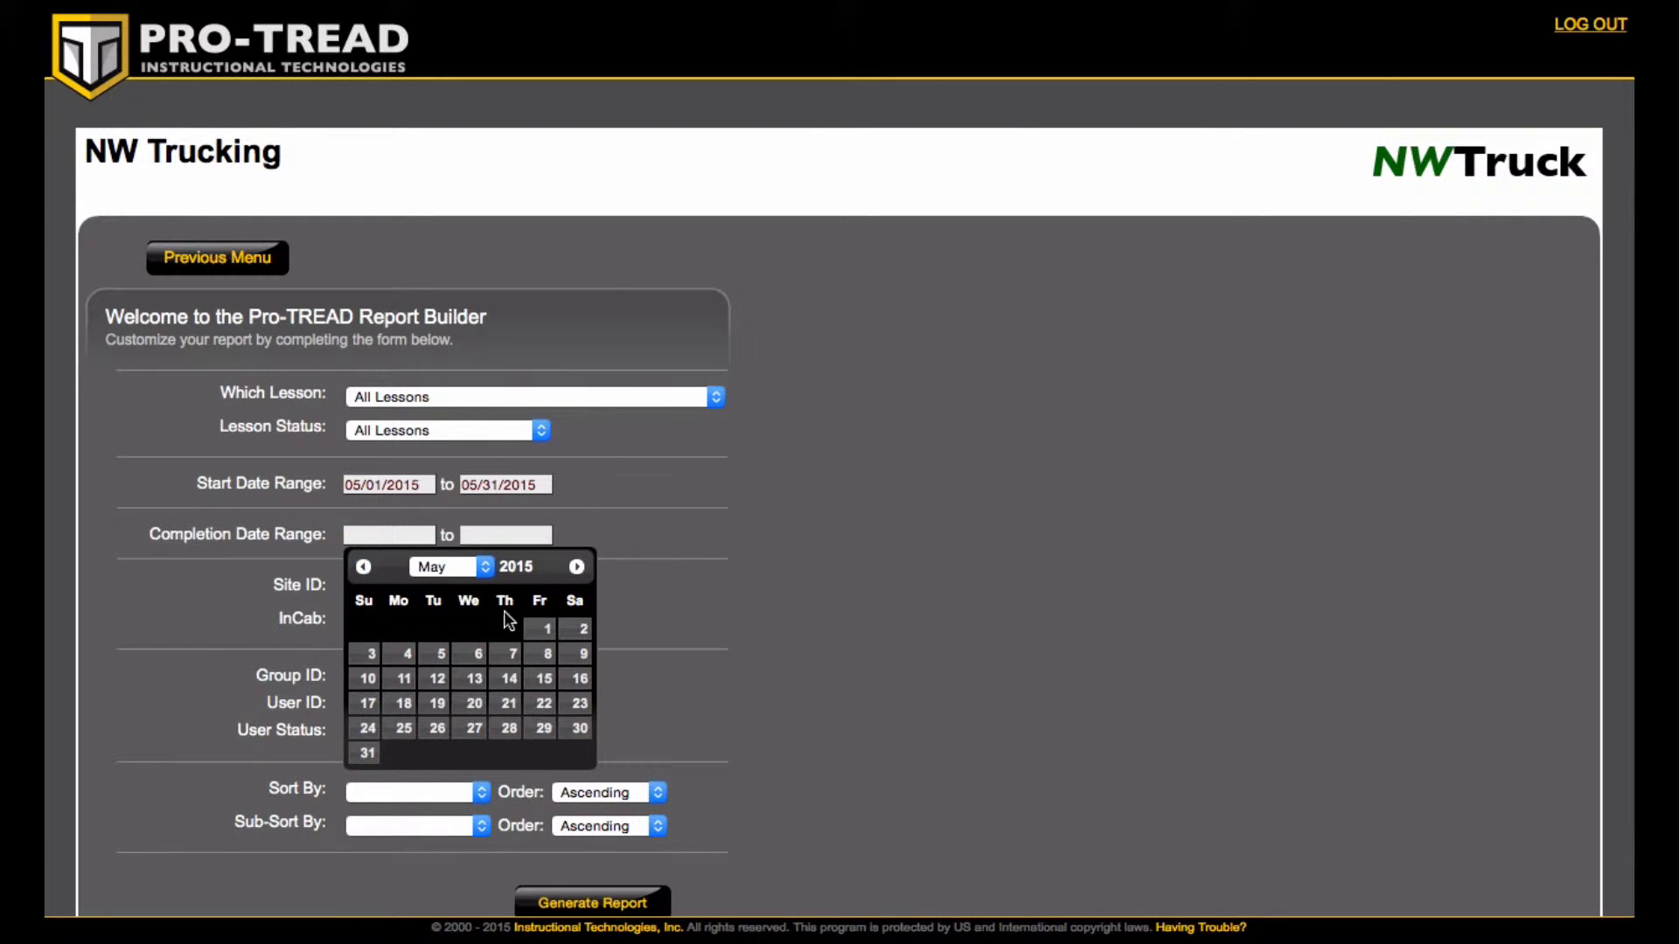
click(539, 629)
click(511, 535)
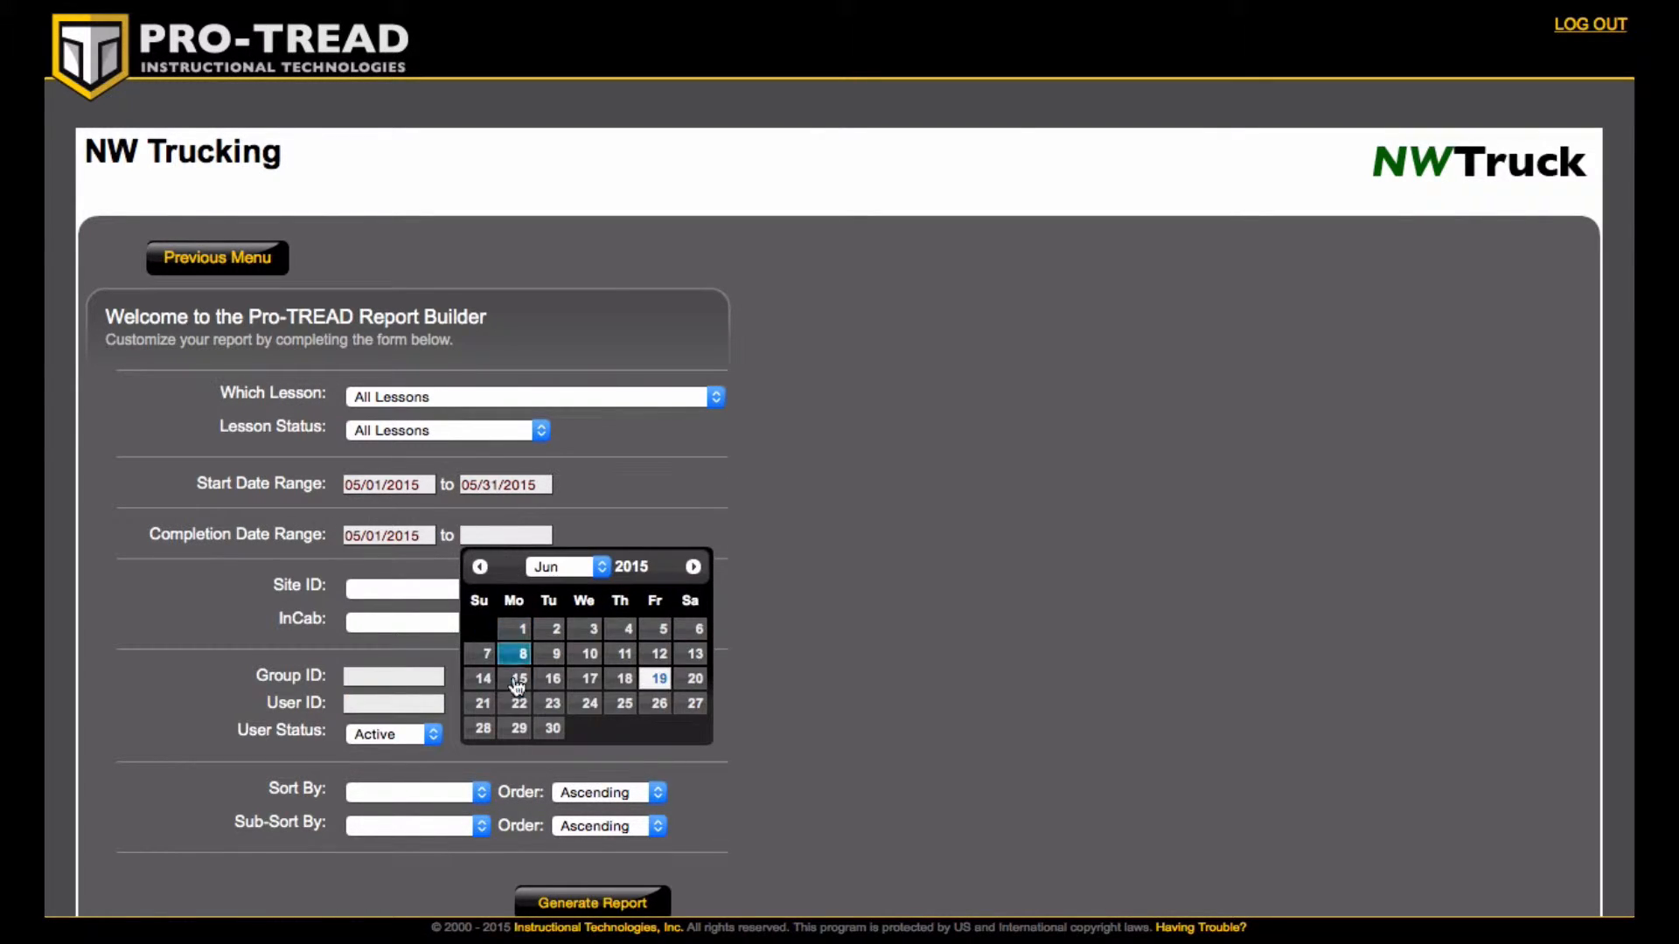
click(481, 566)
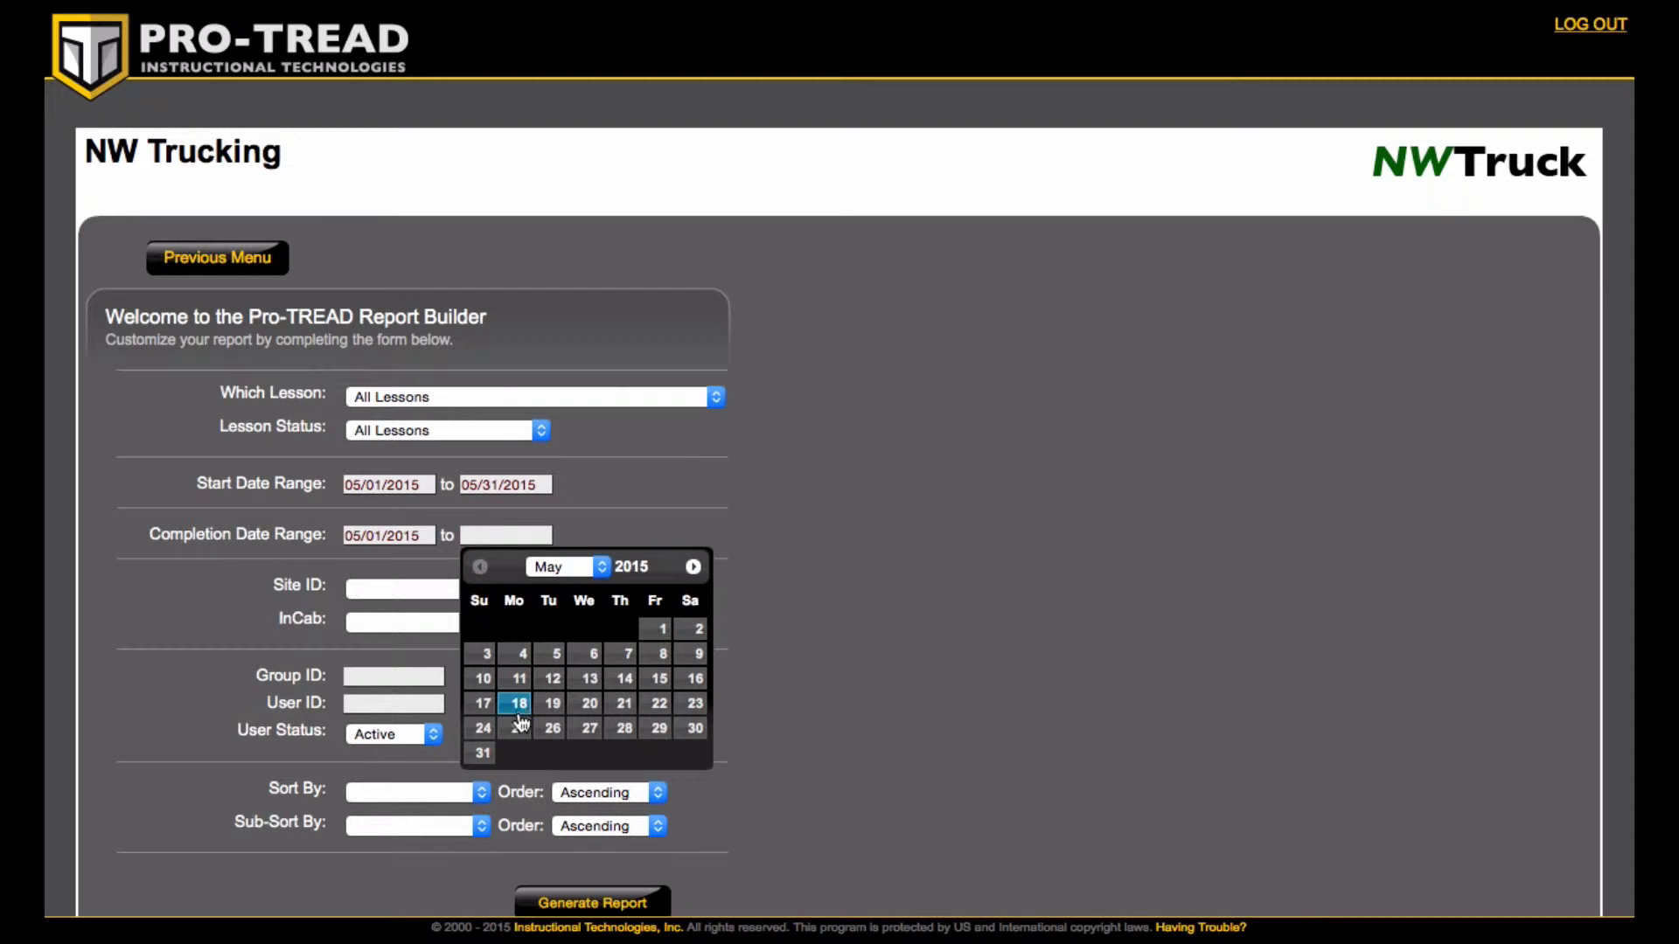
click(486, 755)
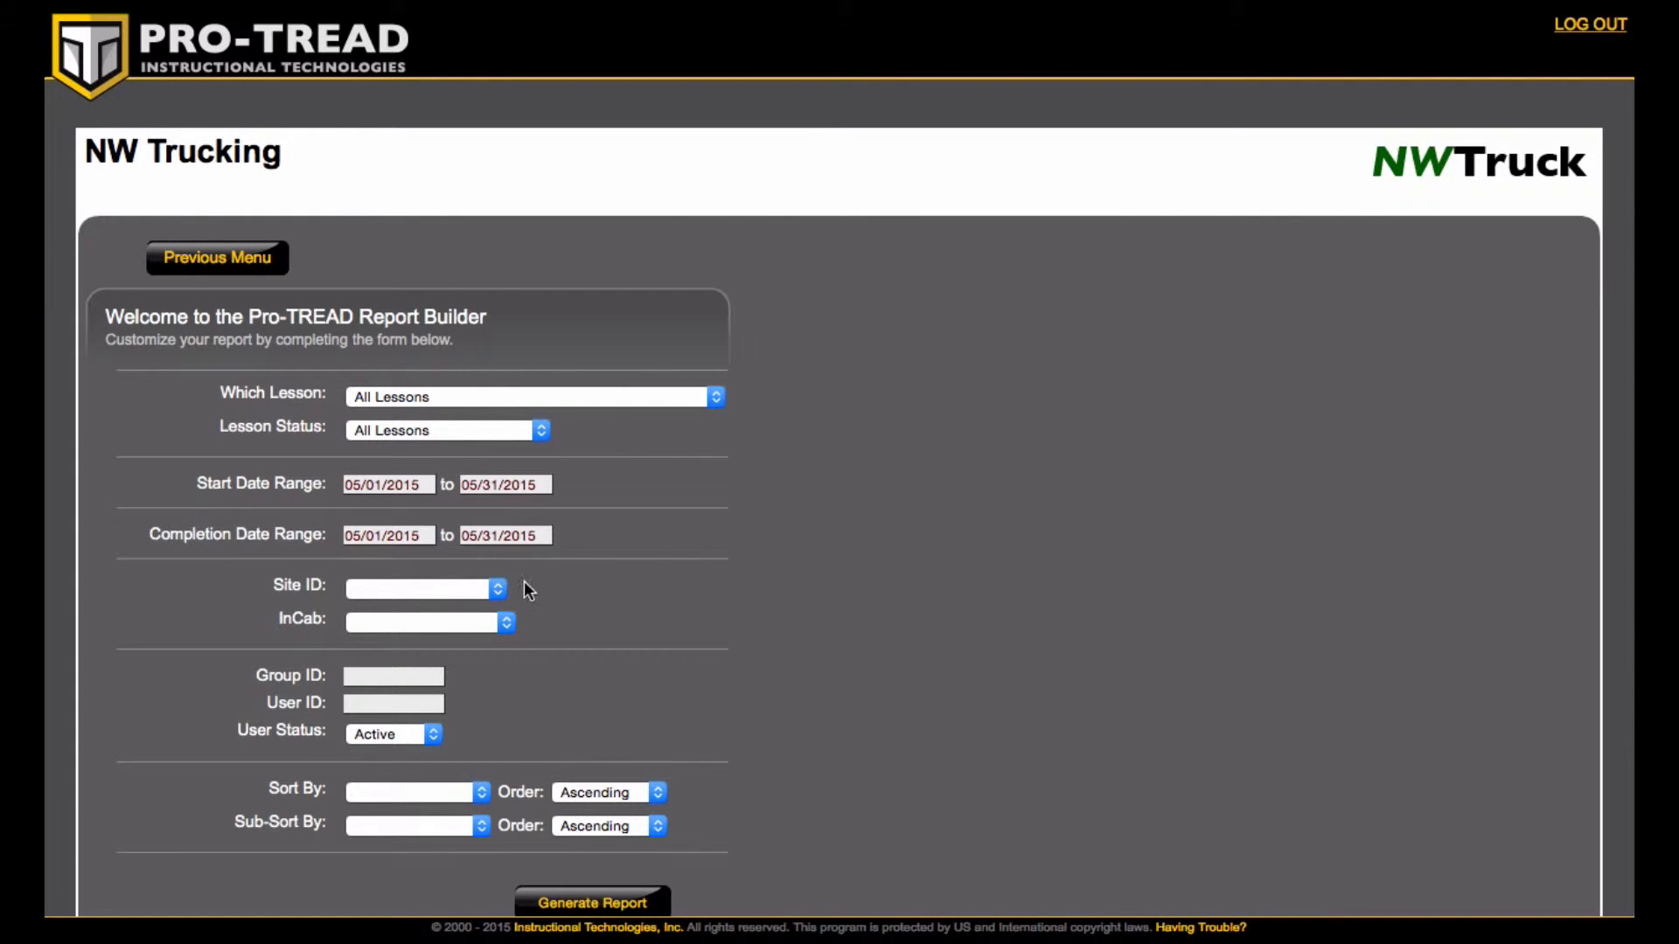
click(490, 588)
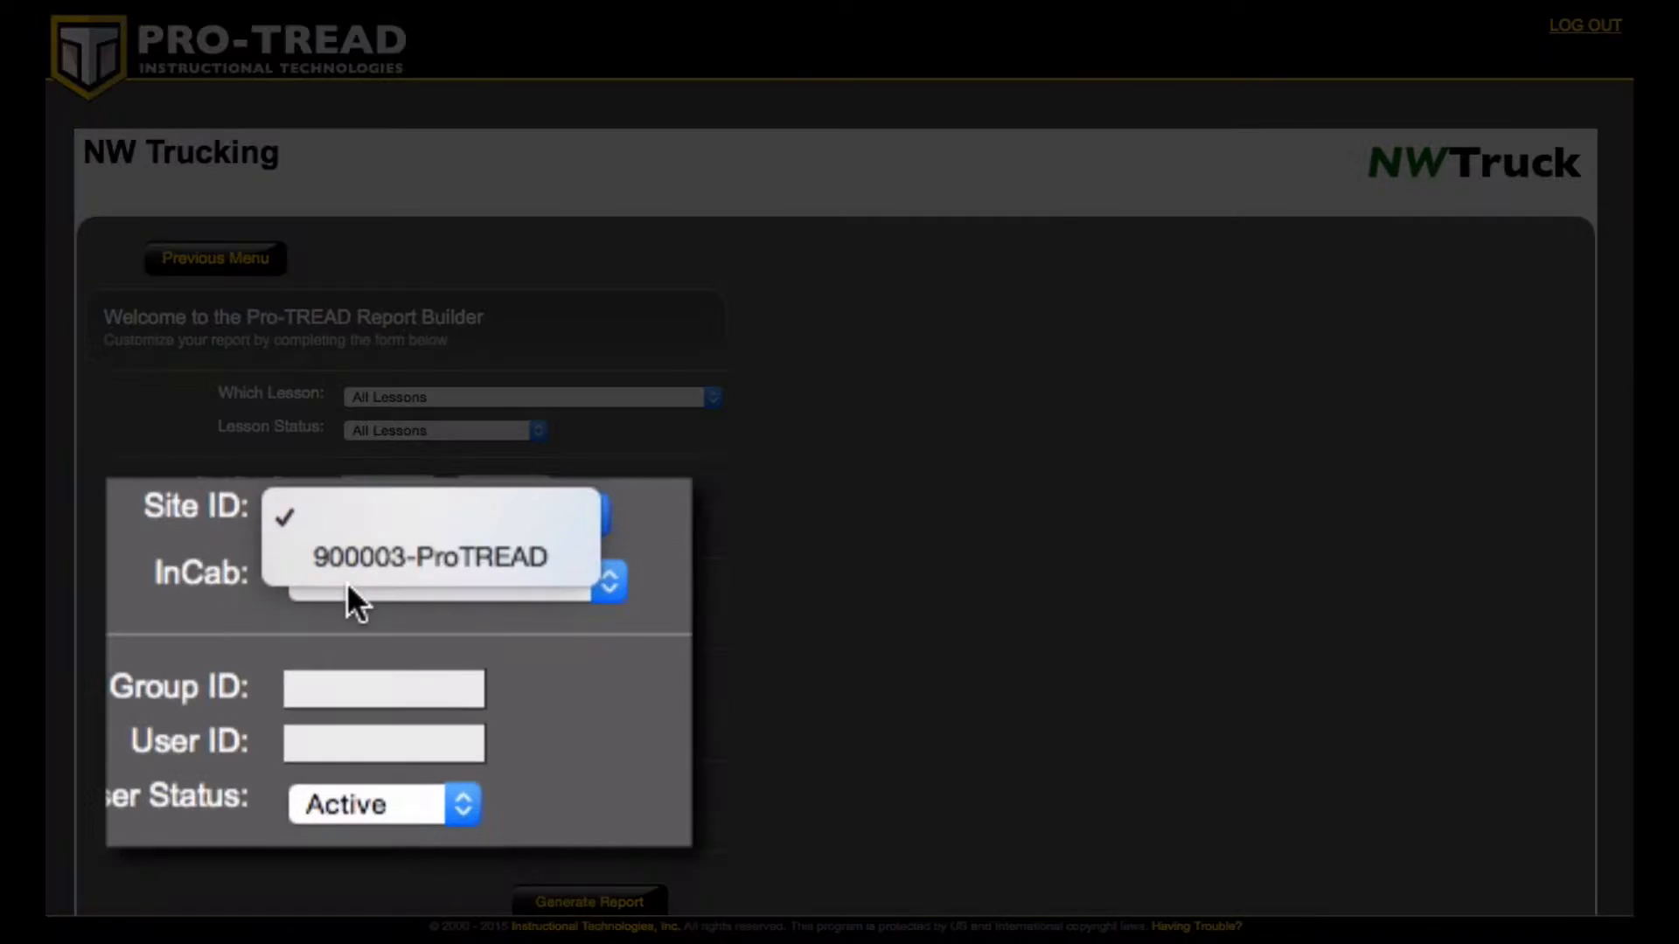
click(362, 568)
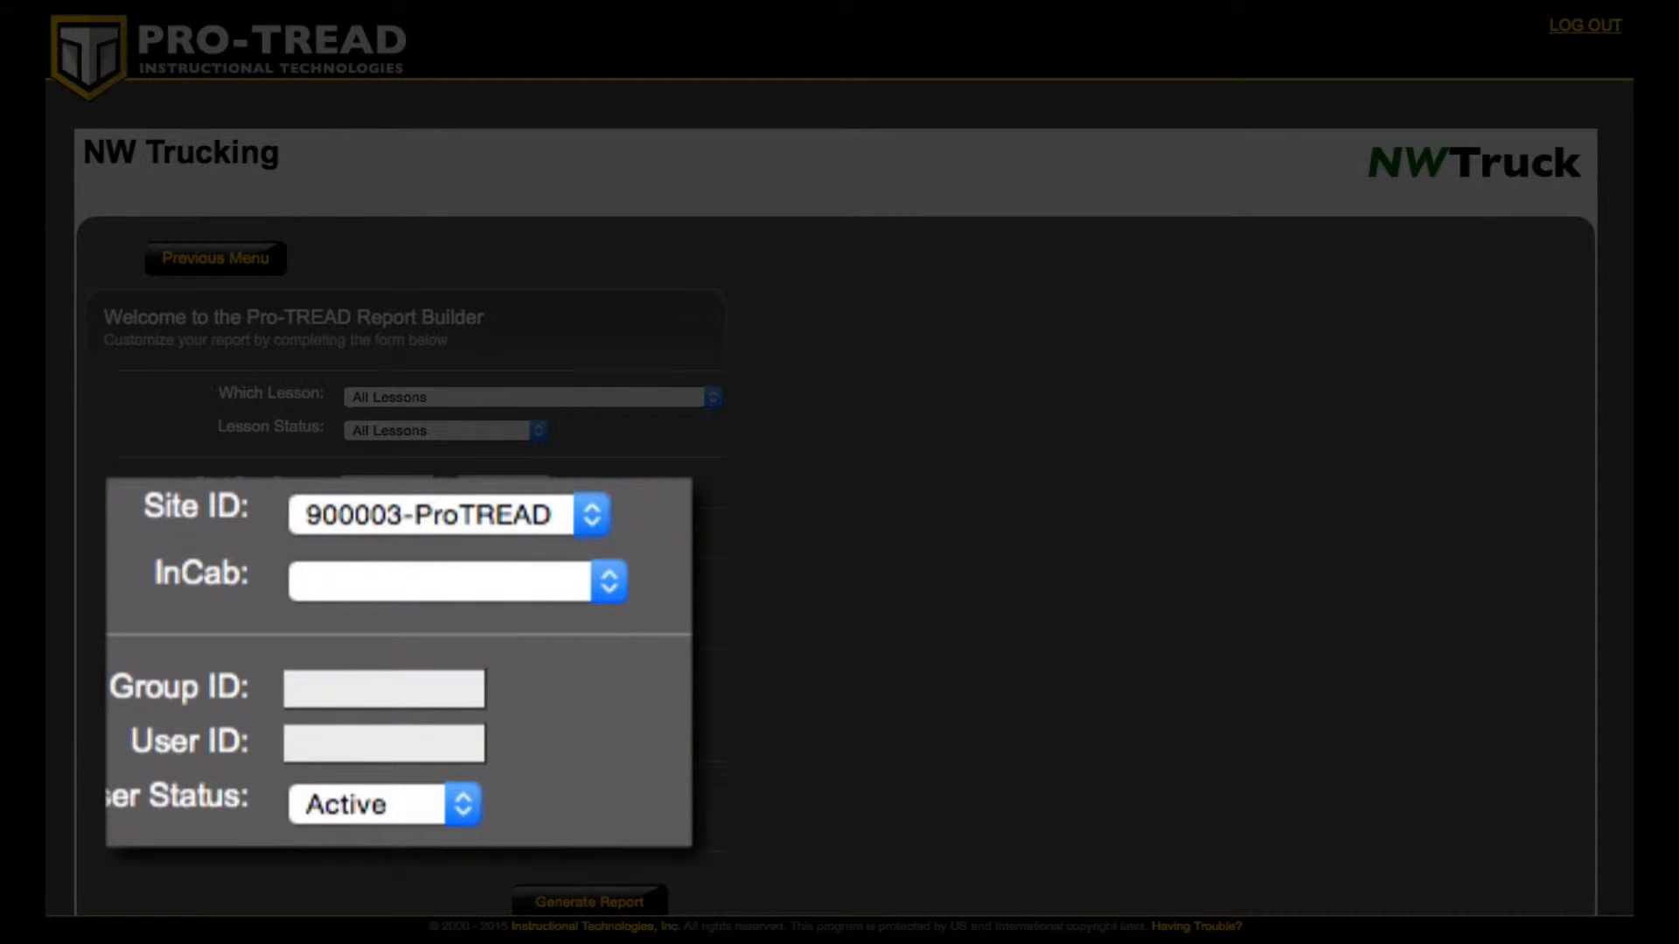
click(488, 521)
click(498, 476)
click(464, 576)
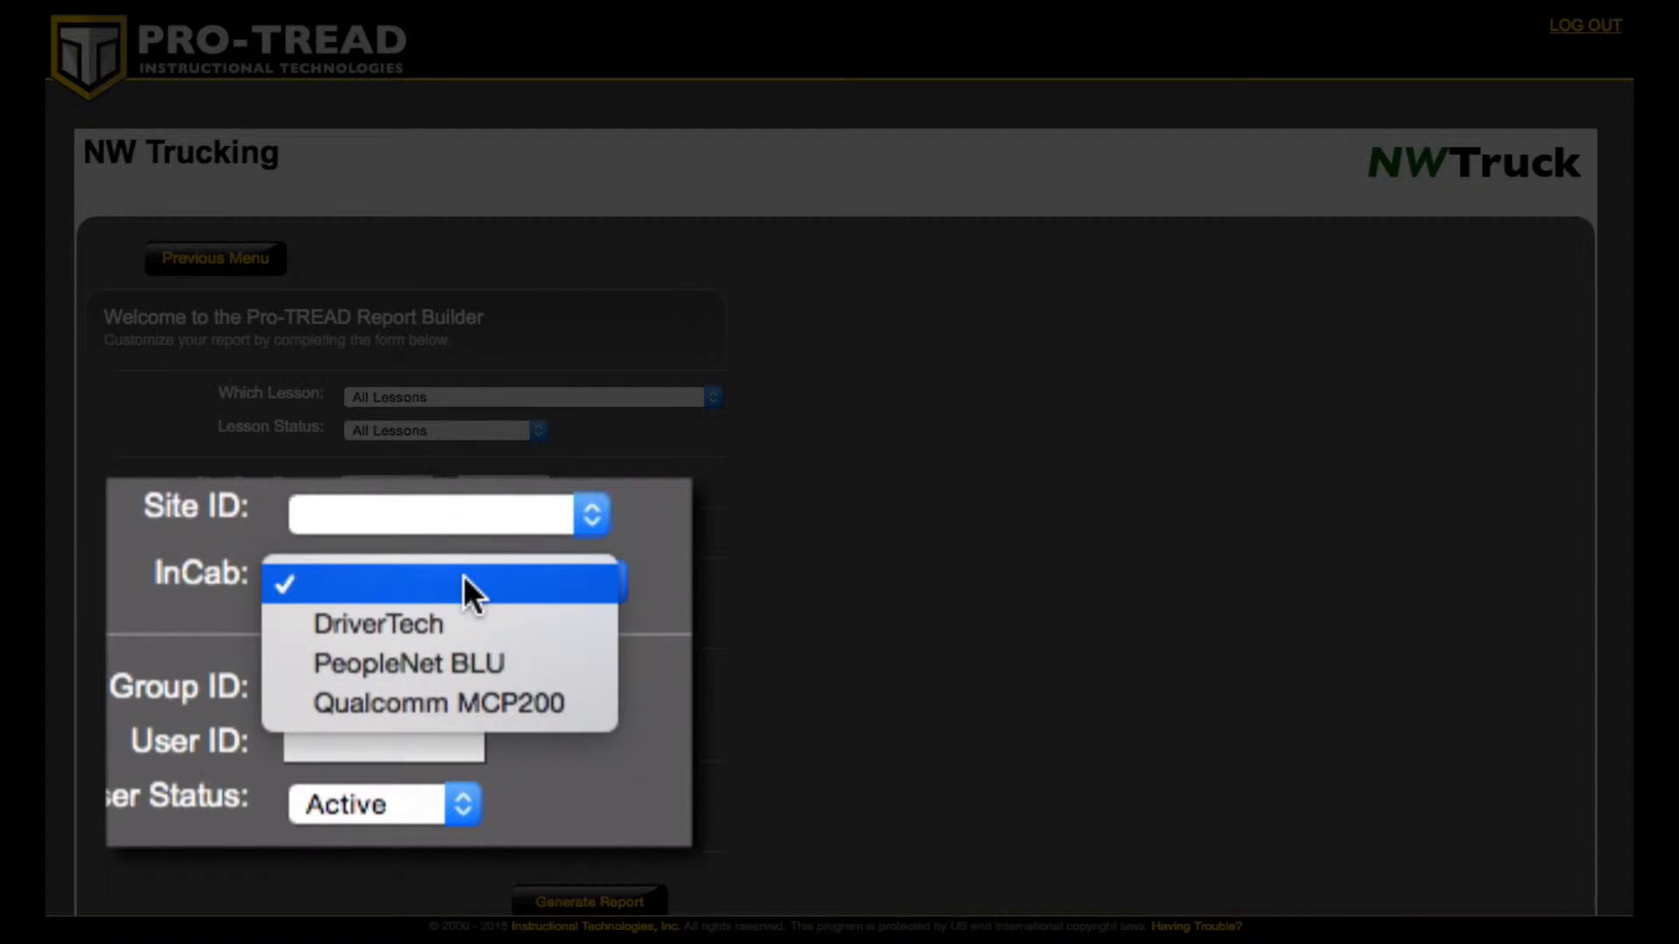
click(119, 577)
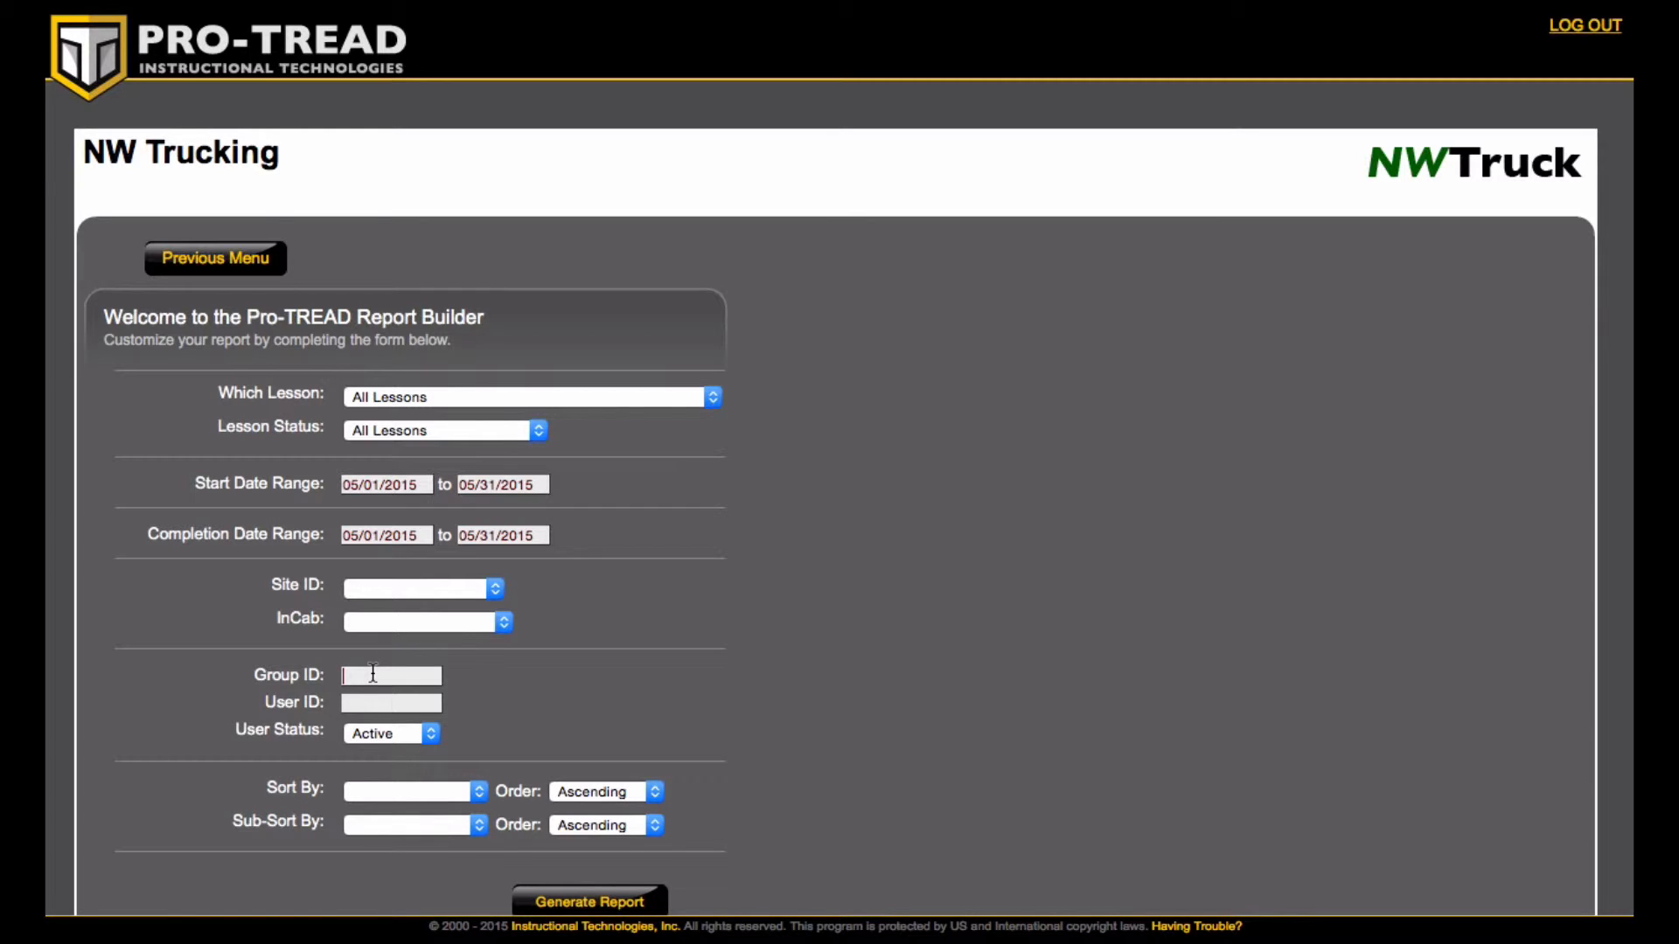
- Enter hazmat as the Group ID and a driver's login as the User ID
text(hazmat)
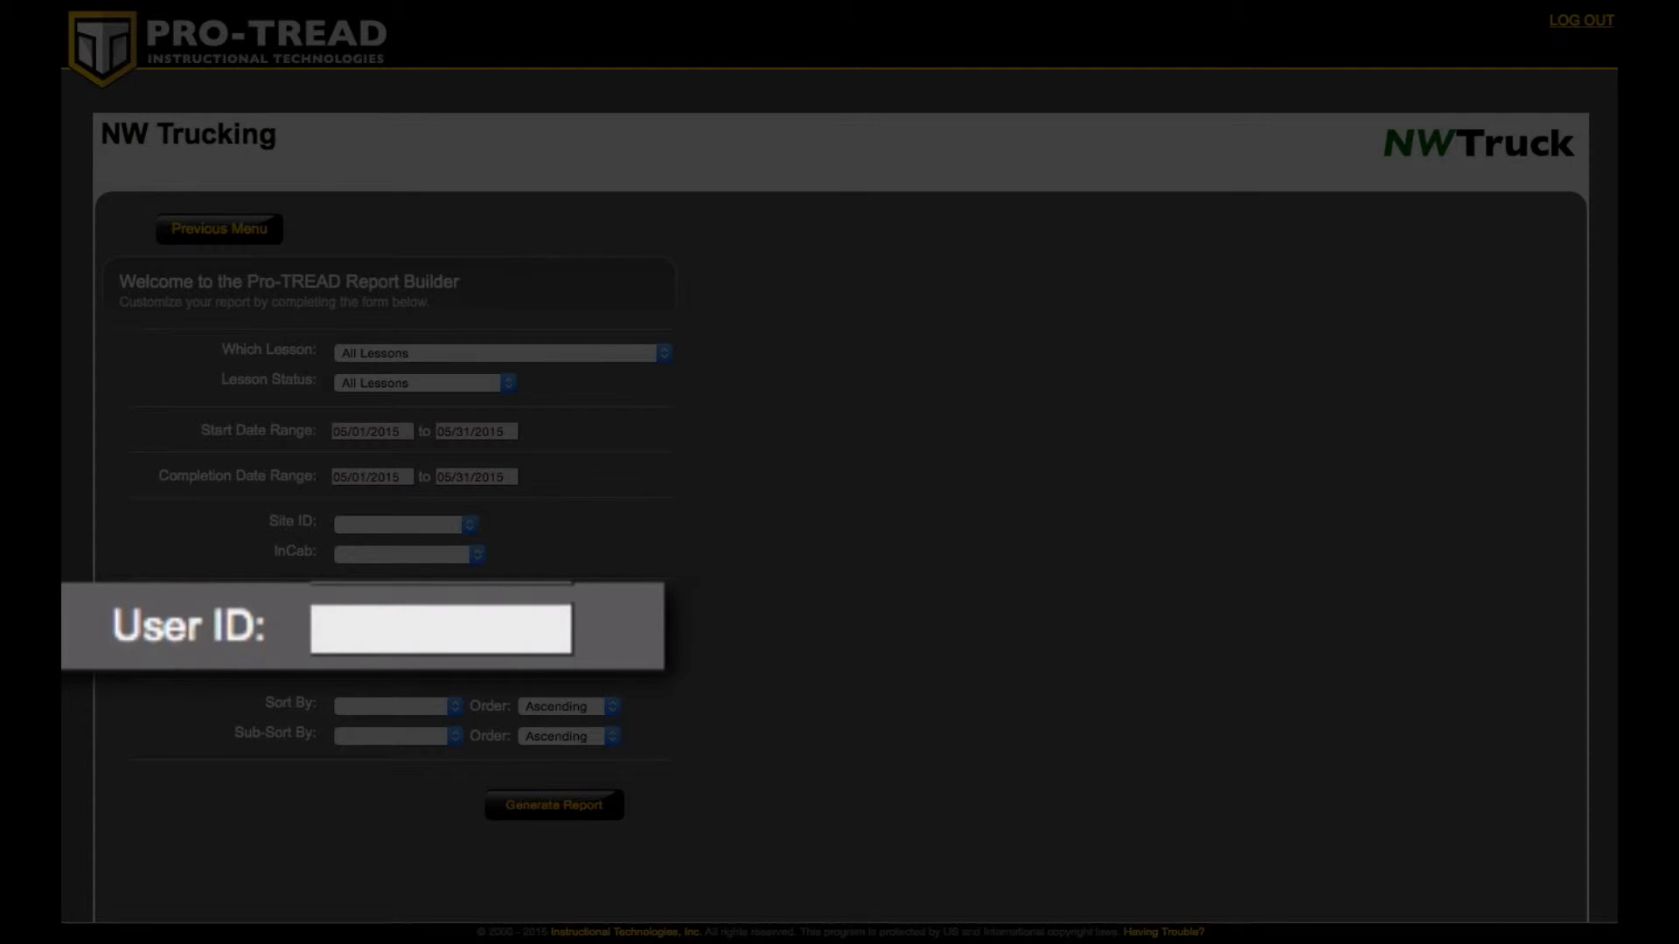
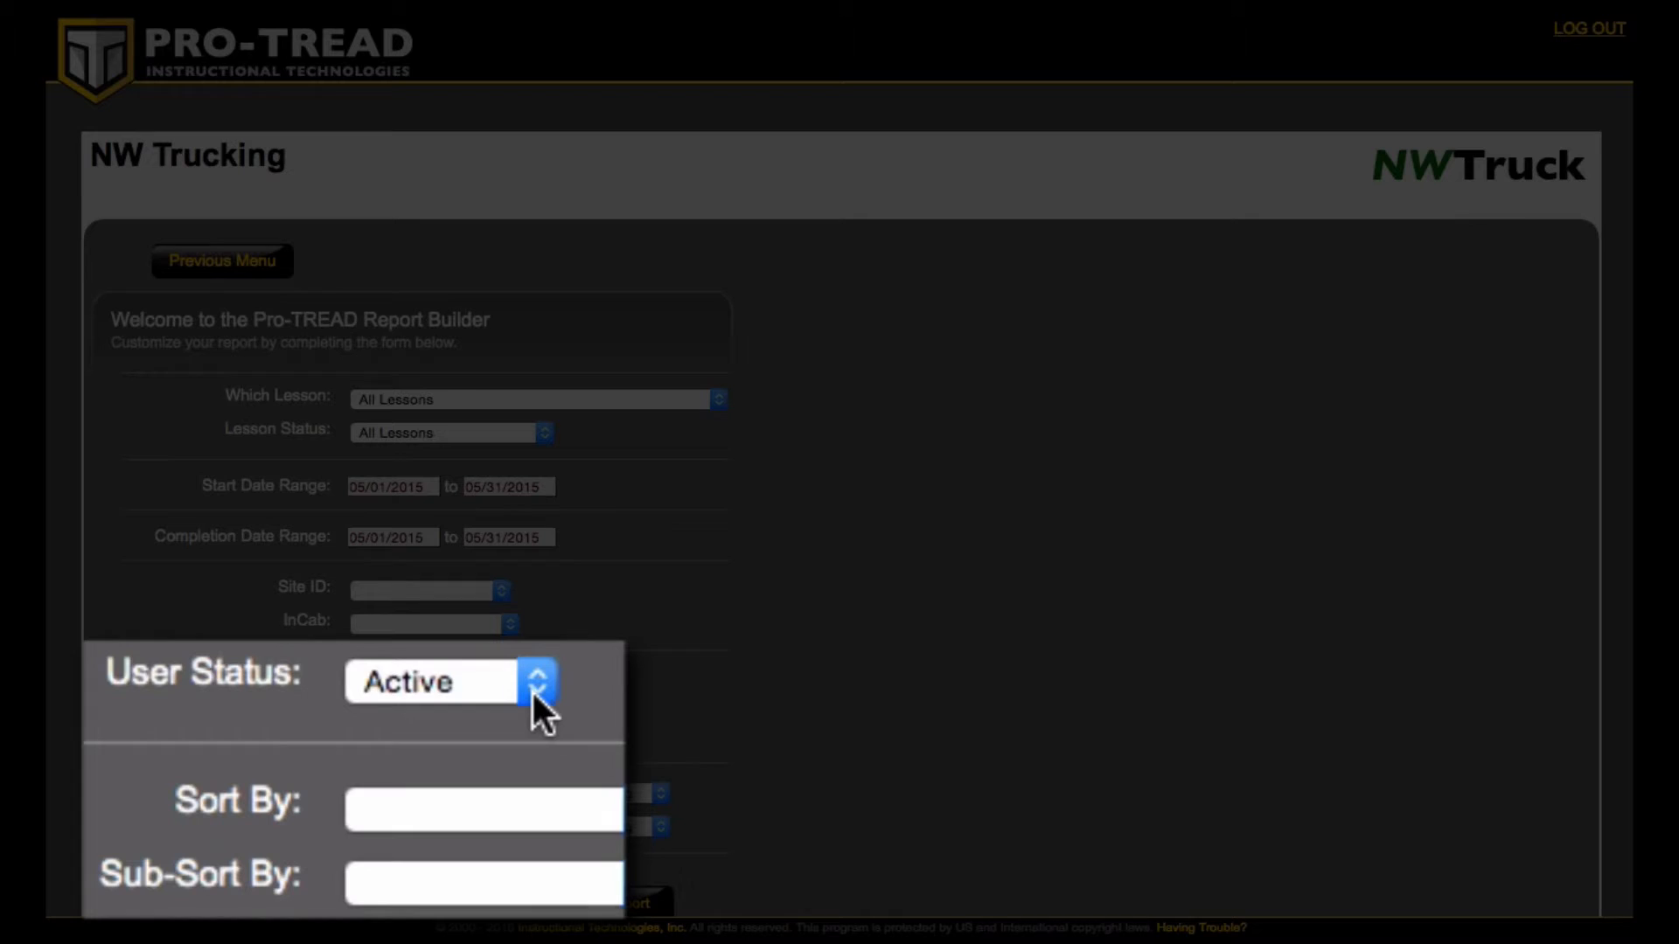
- Sort the report by Date Started, keeping User Status as Active
click(535, 683)
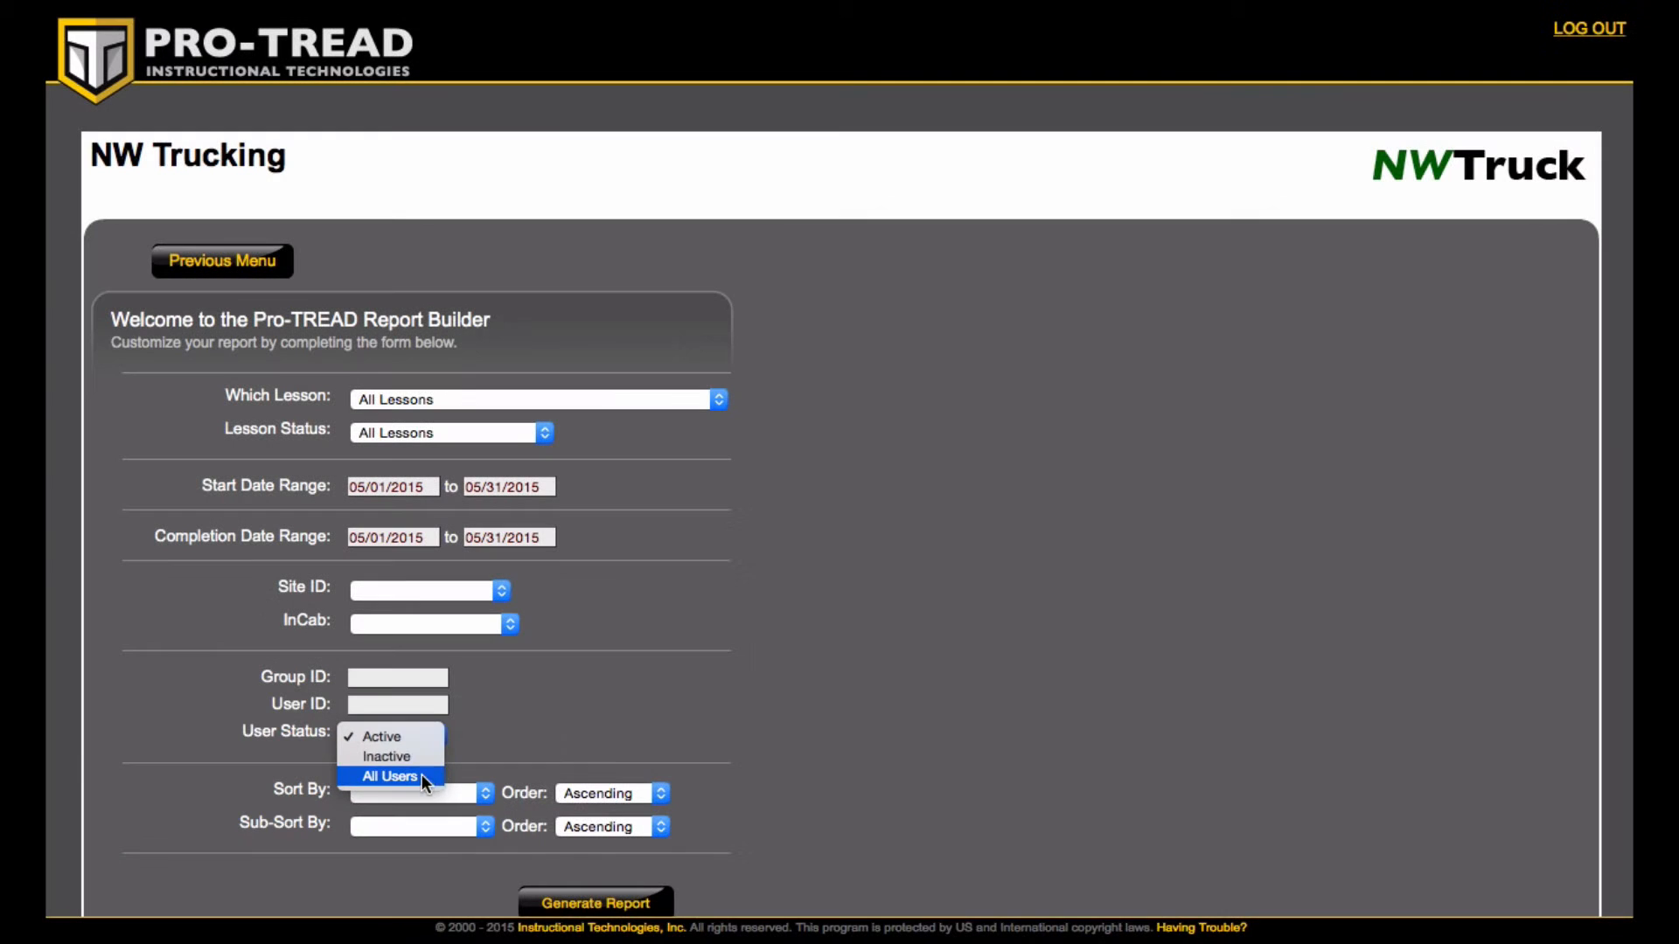
click(549, 749)
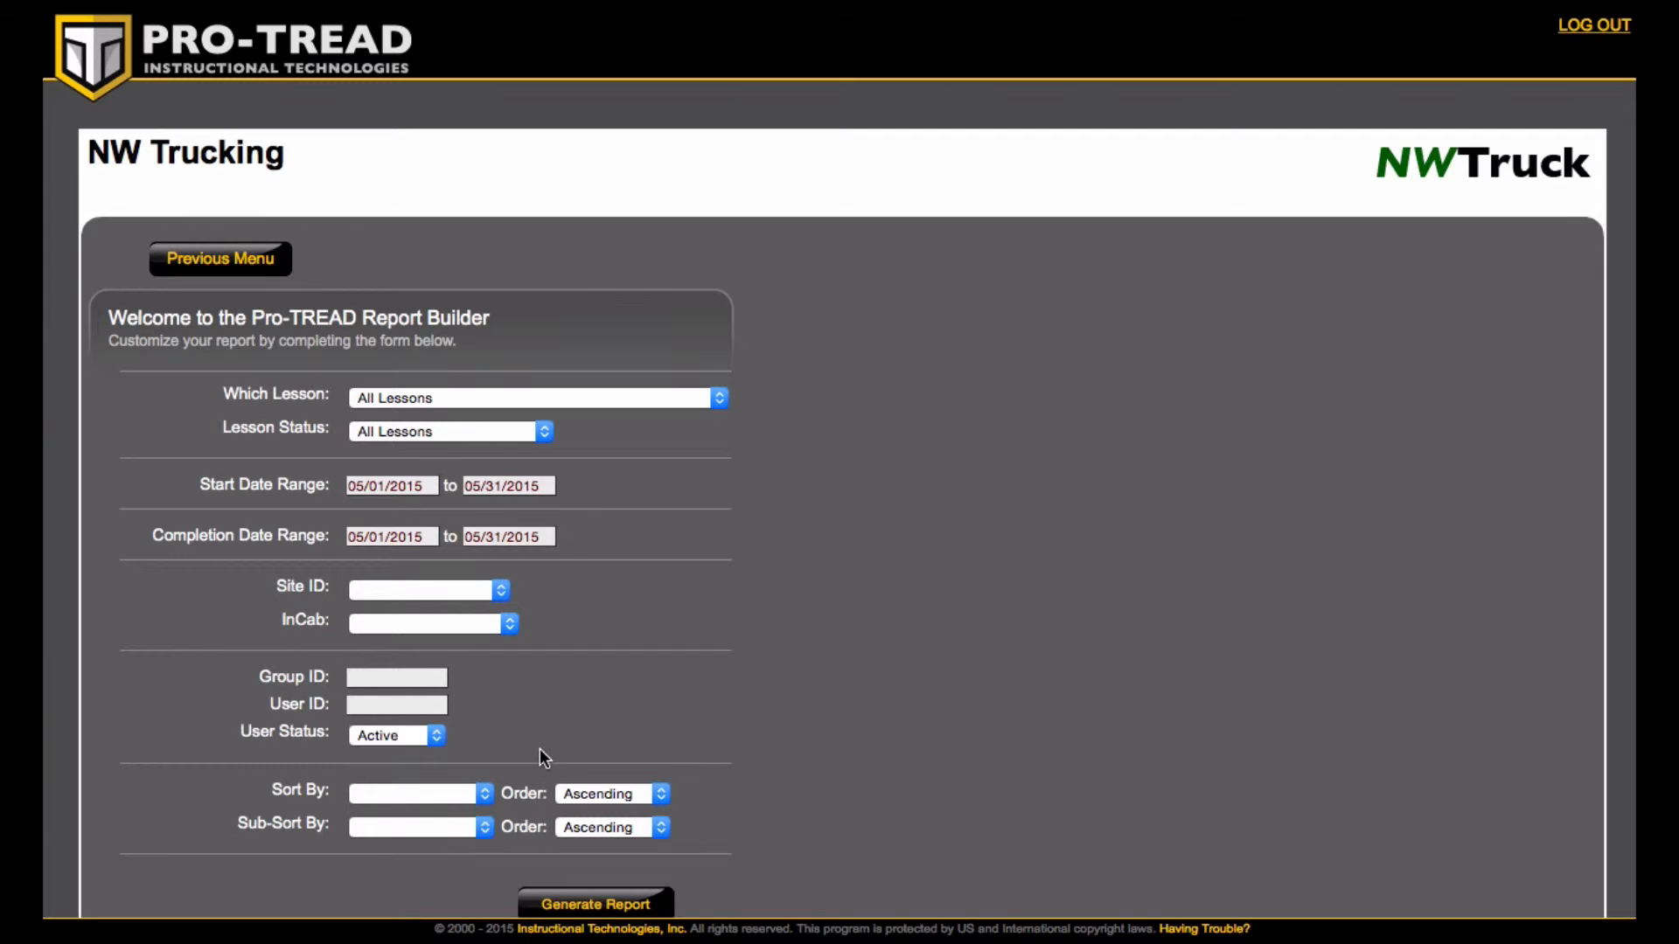
click(439, 792)
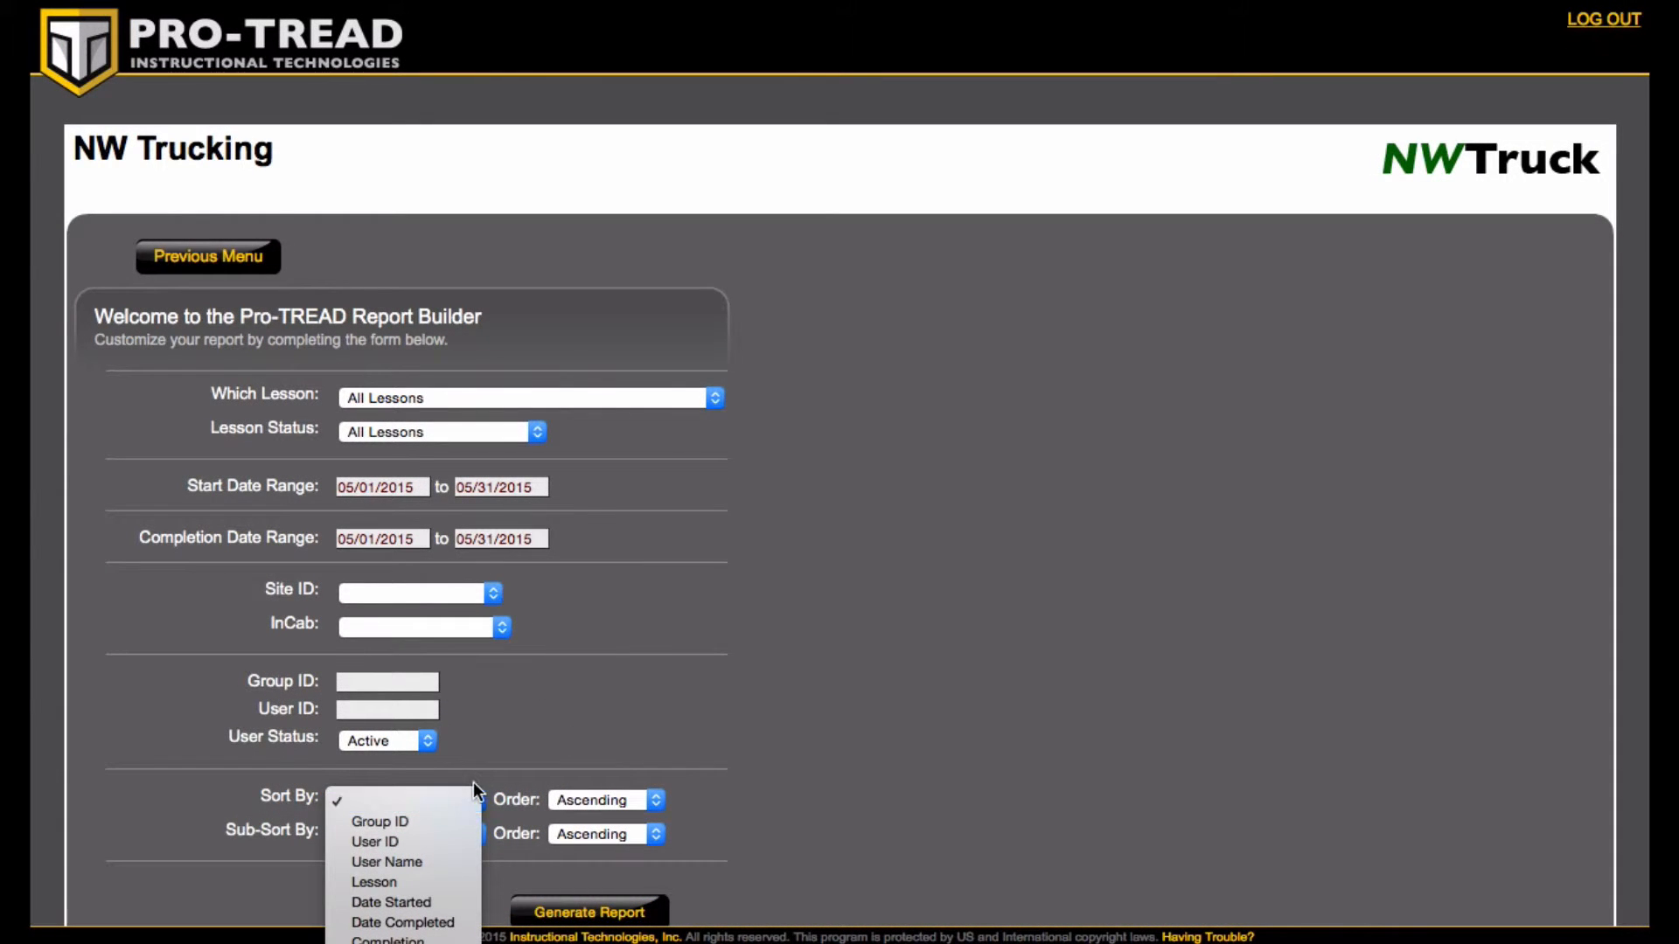
scroll(387, 909, down, 1)
click(388, 889)
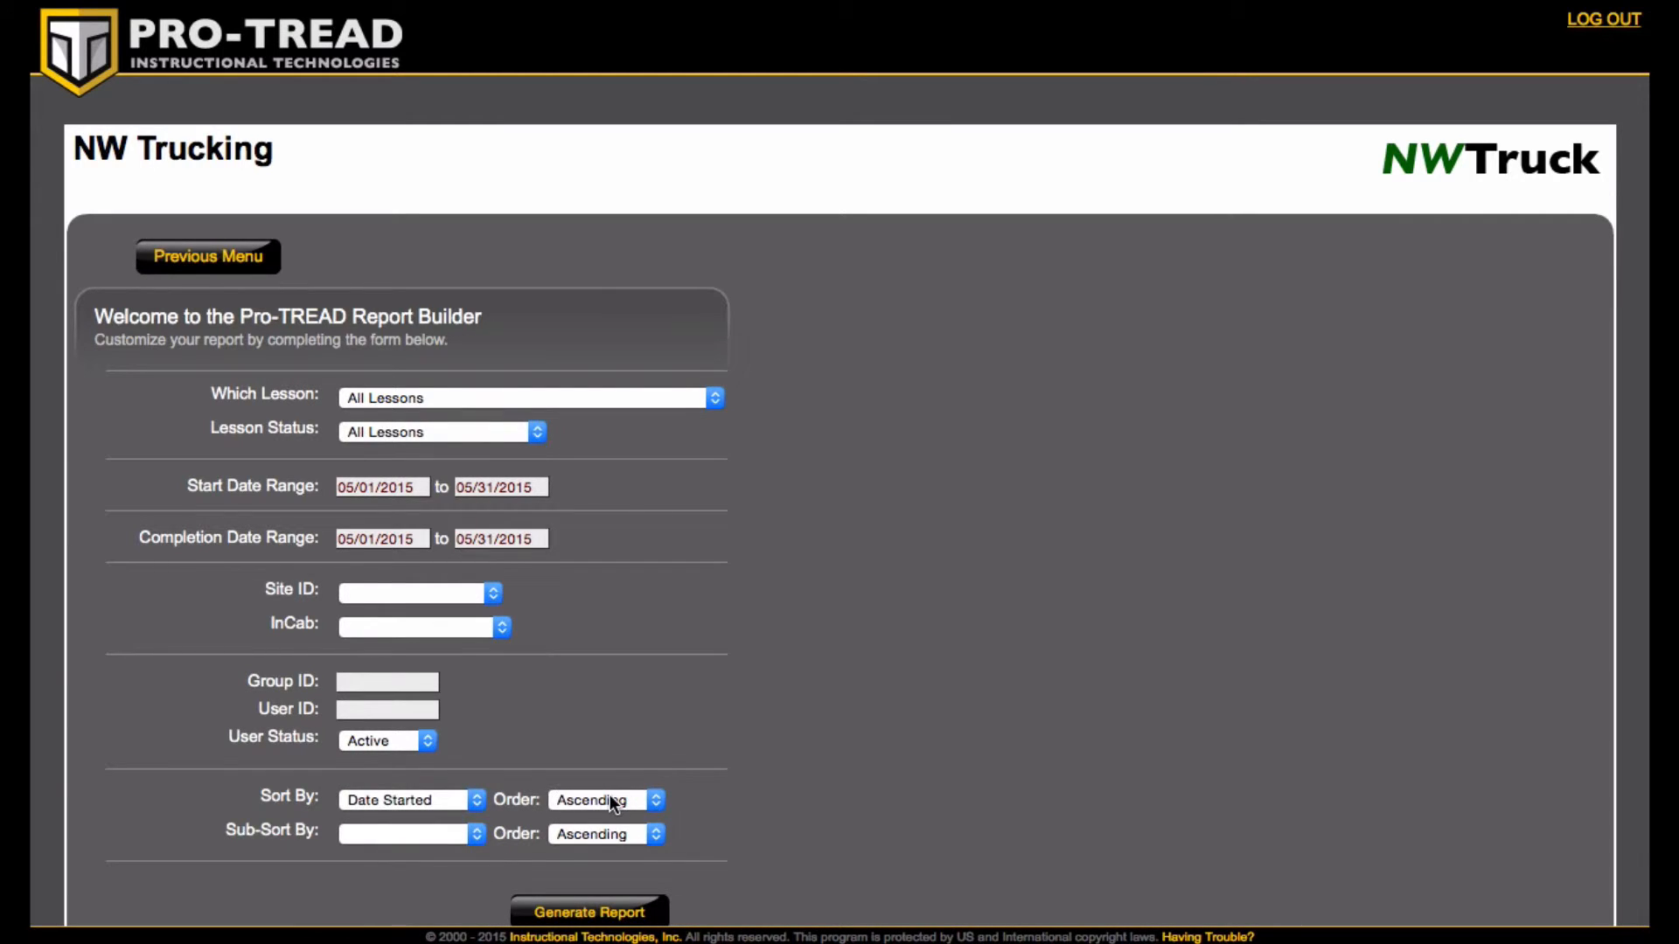
- Clear the start and completion date ranges, keeping the sort order Ascending
click(613, 801)
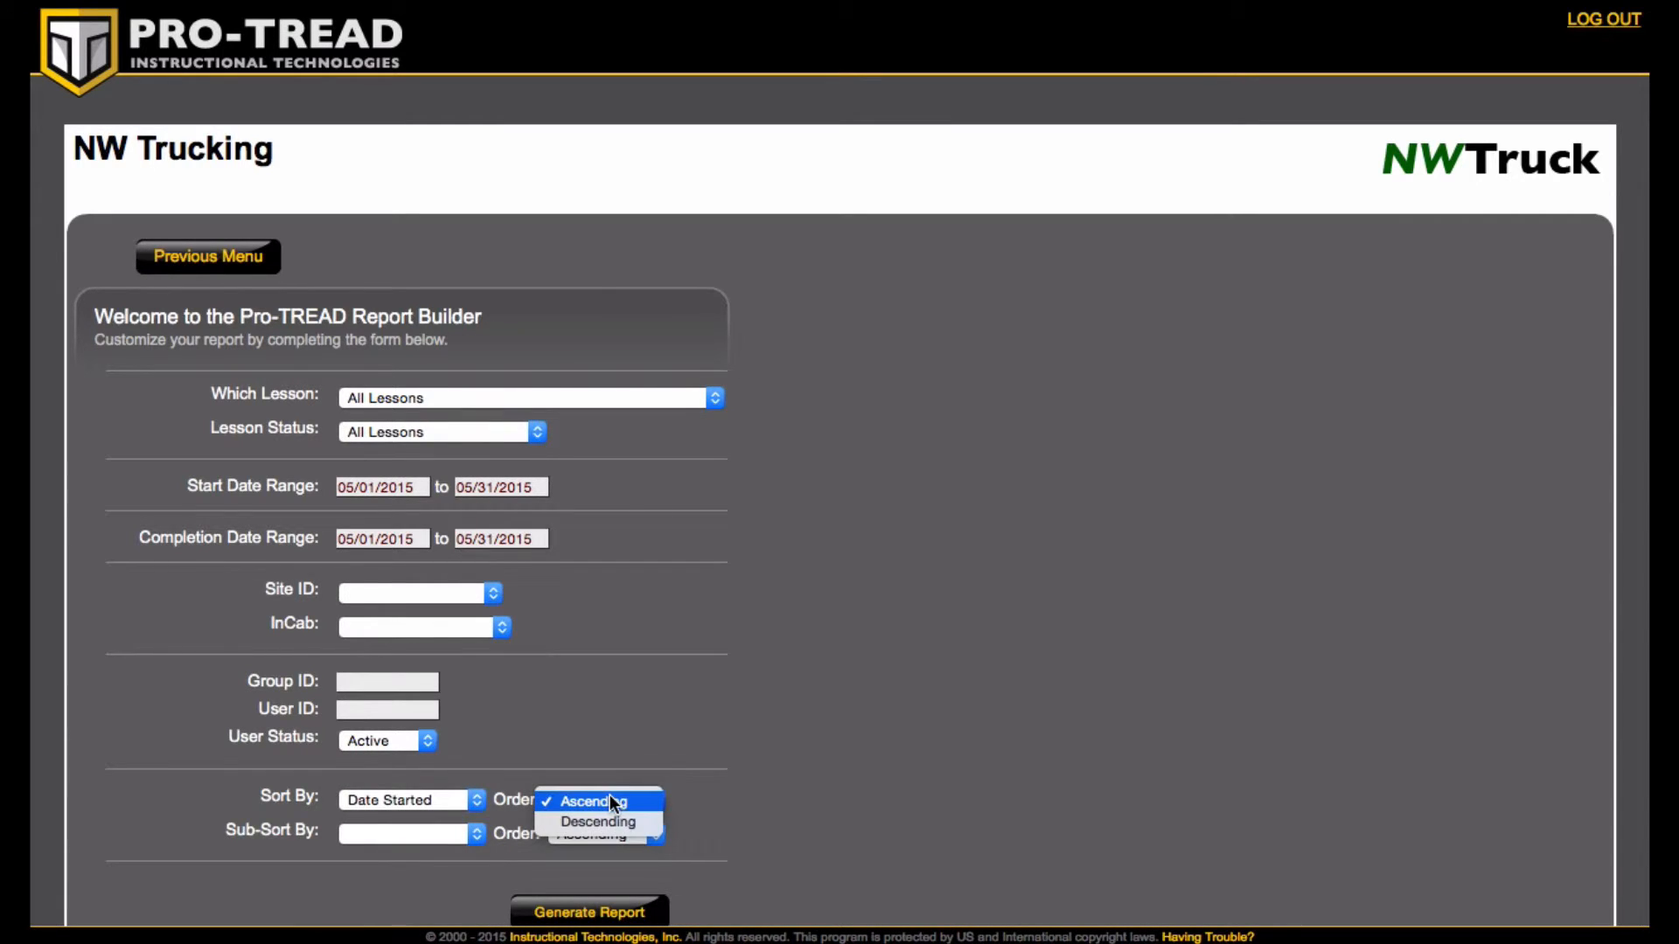
click(639, 713)
click(384, 486)
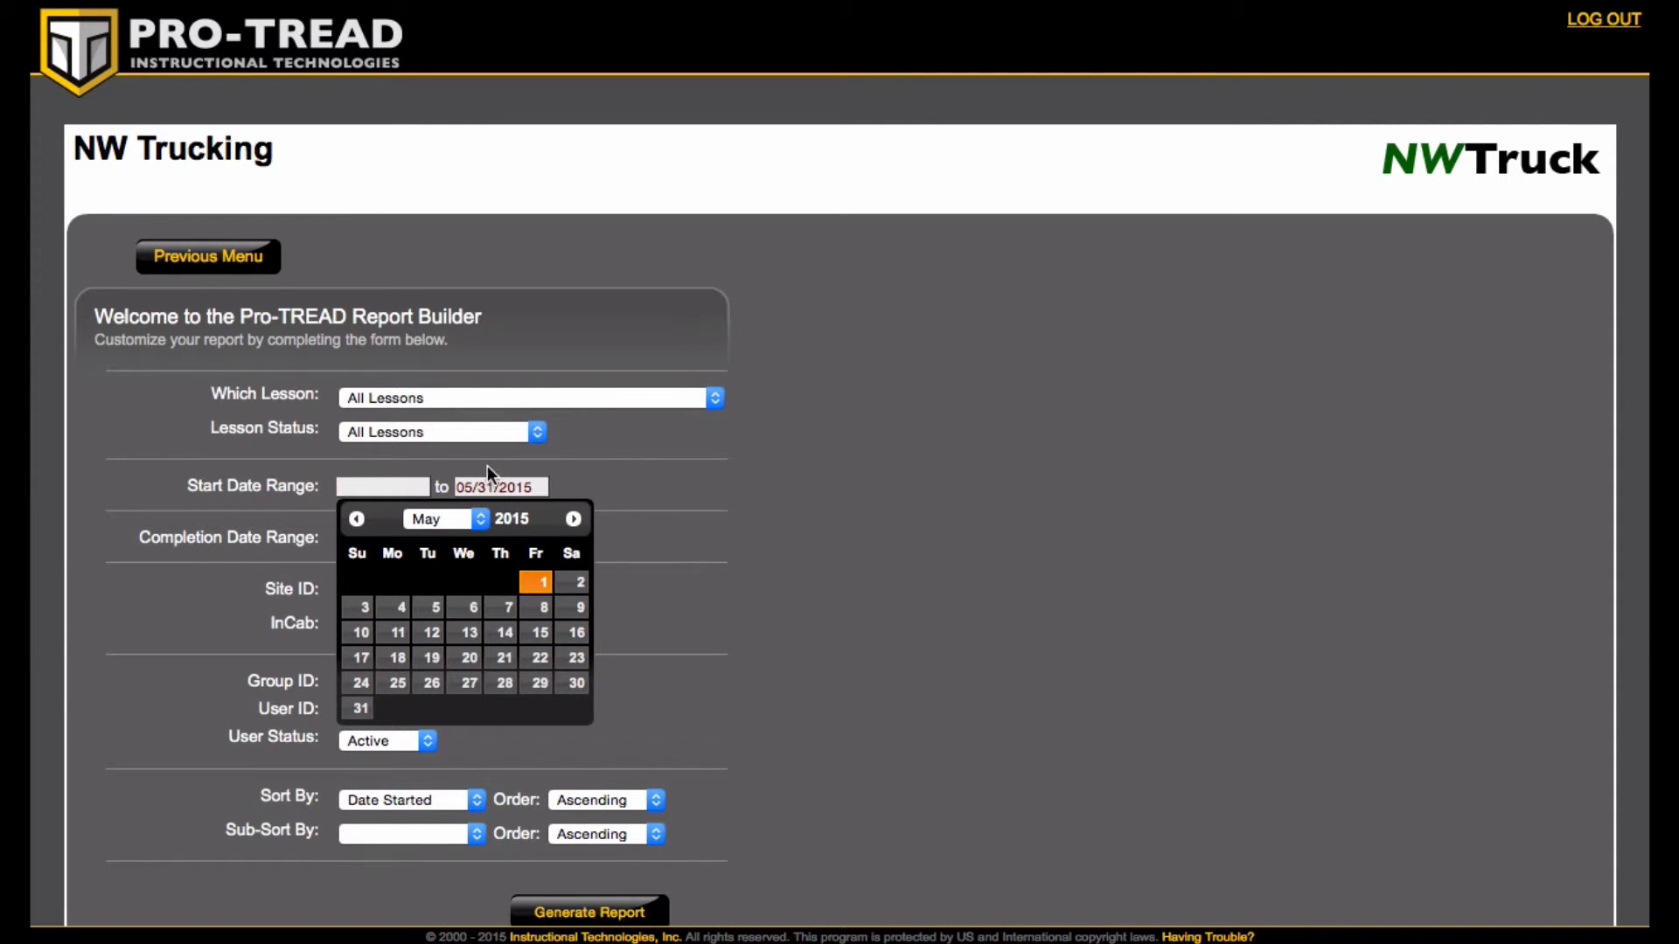
click(497, 484)
key(BackSpace)
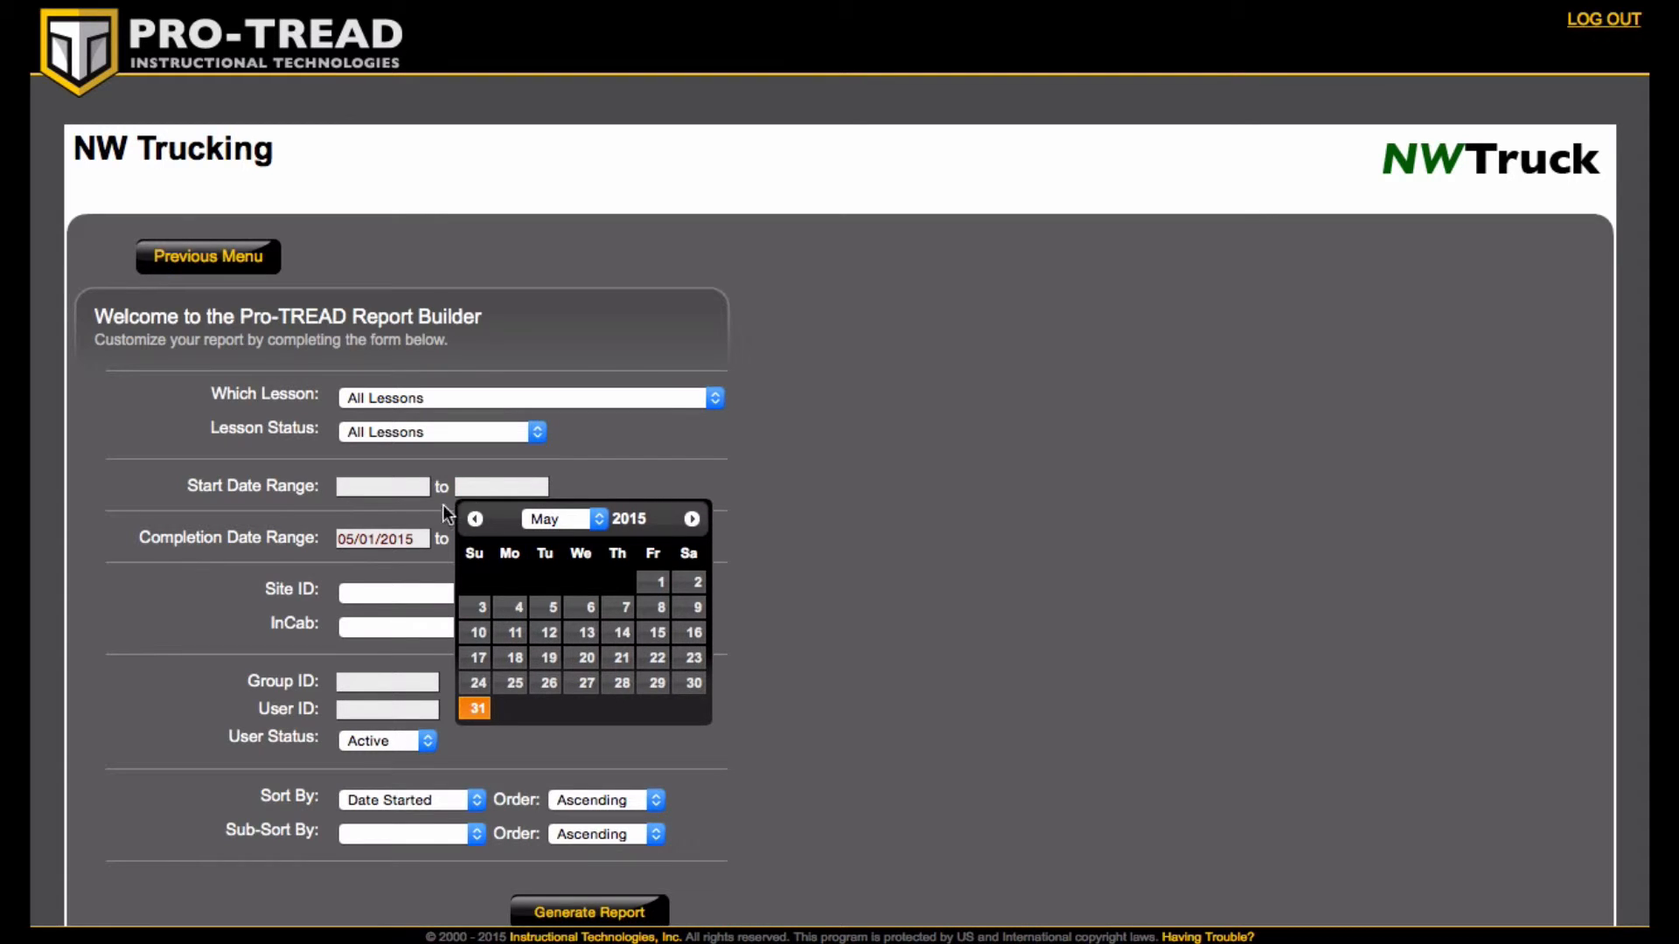
click(341, 538)
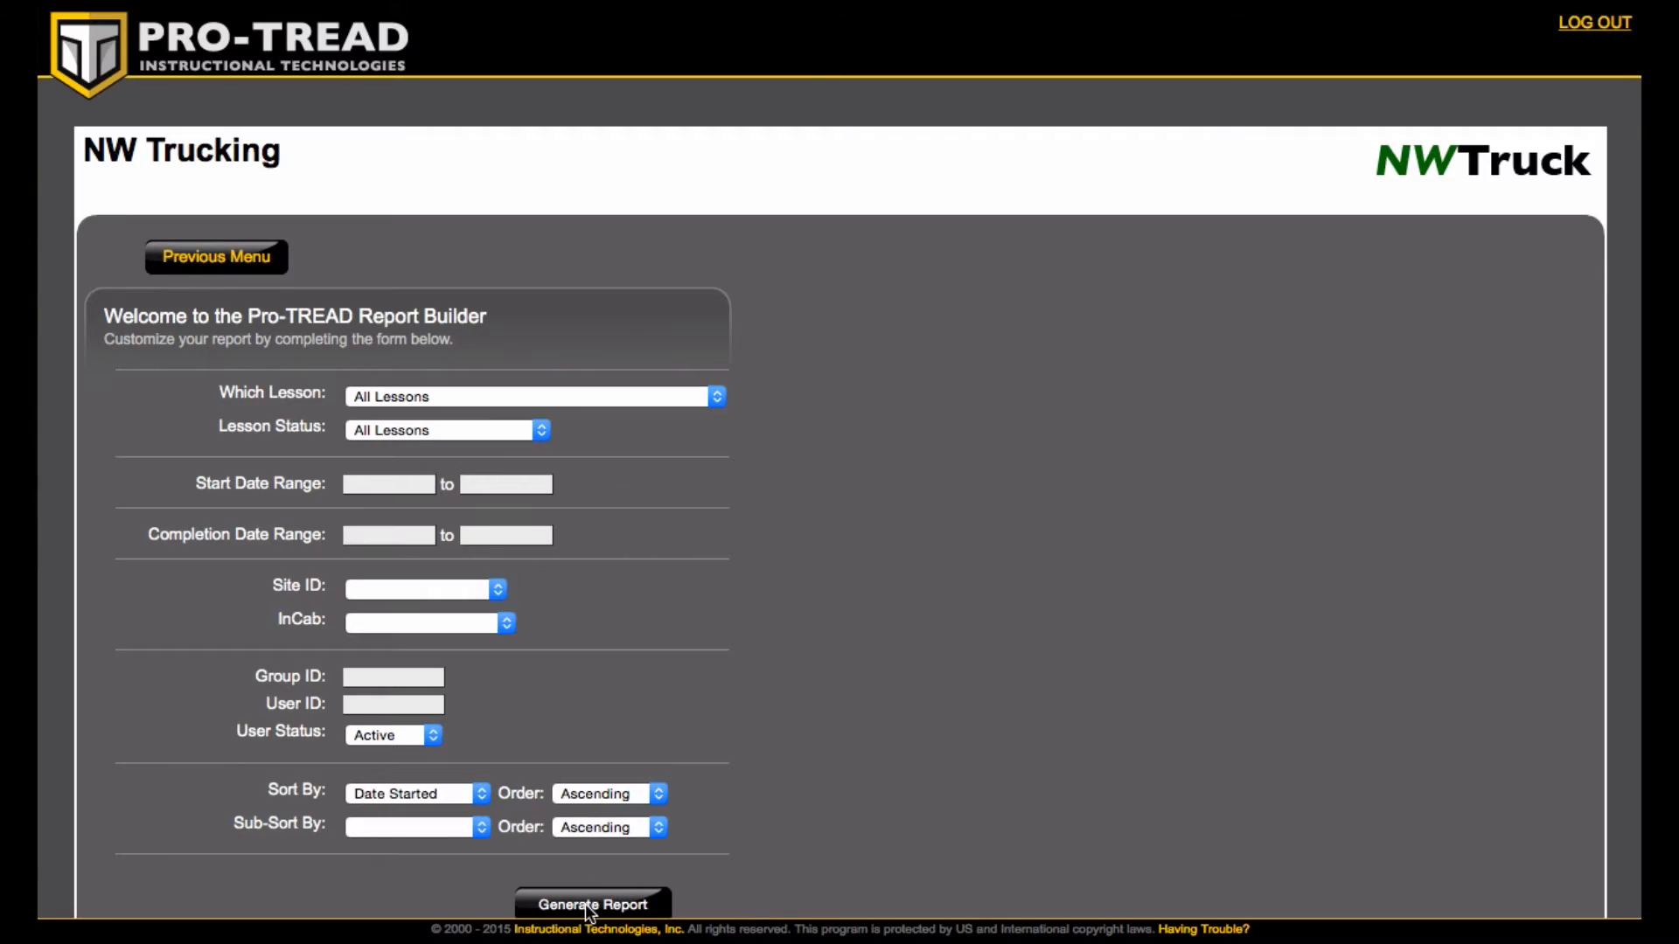
- Generate the report with the current filters and scroll through the results
click(591, 908)
scroll(740, 603, down, 15)
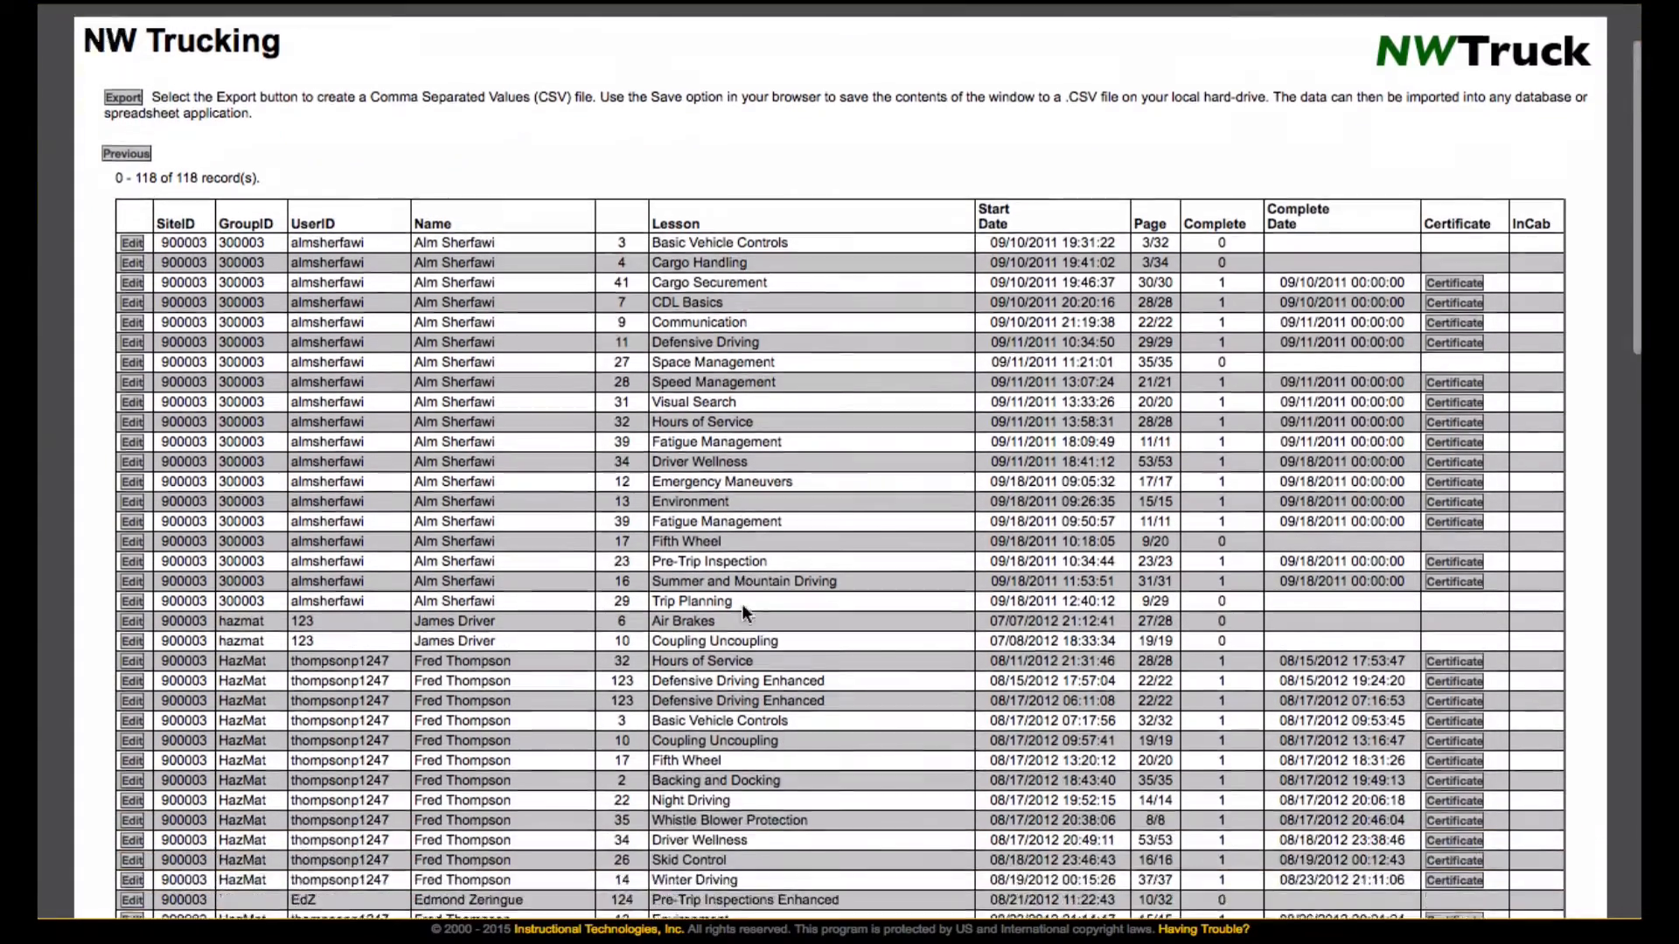
scroll(744, 606, up, 15)
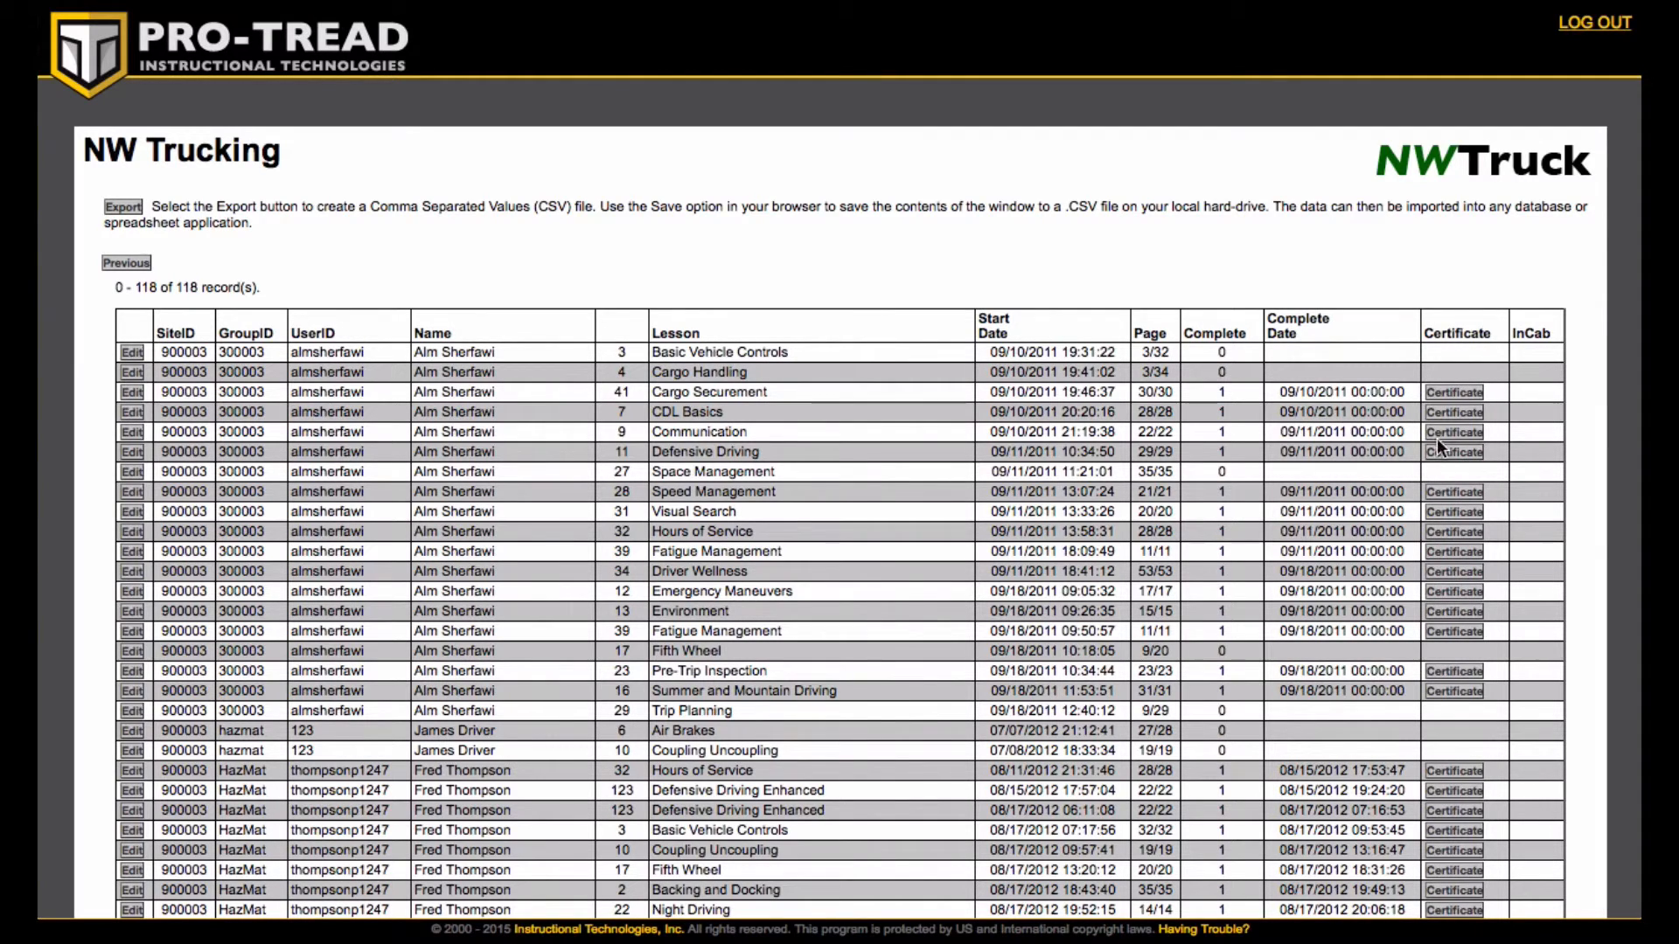
- Open the certificate of a completed Hours of Service lesson, then return to the report builder
click(1450, 772)
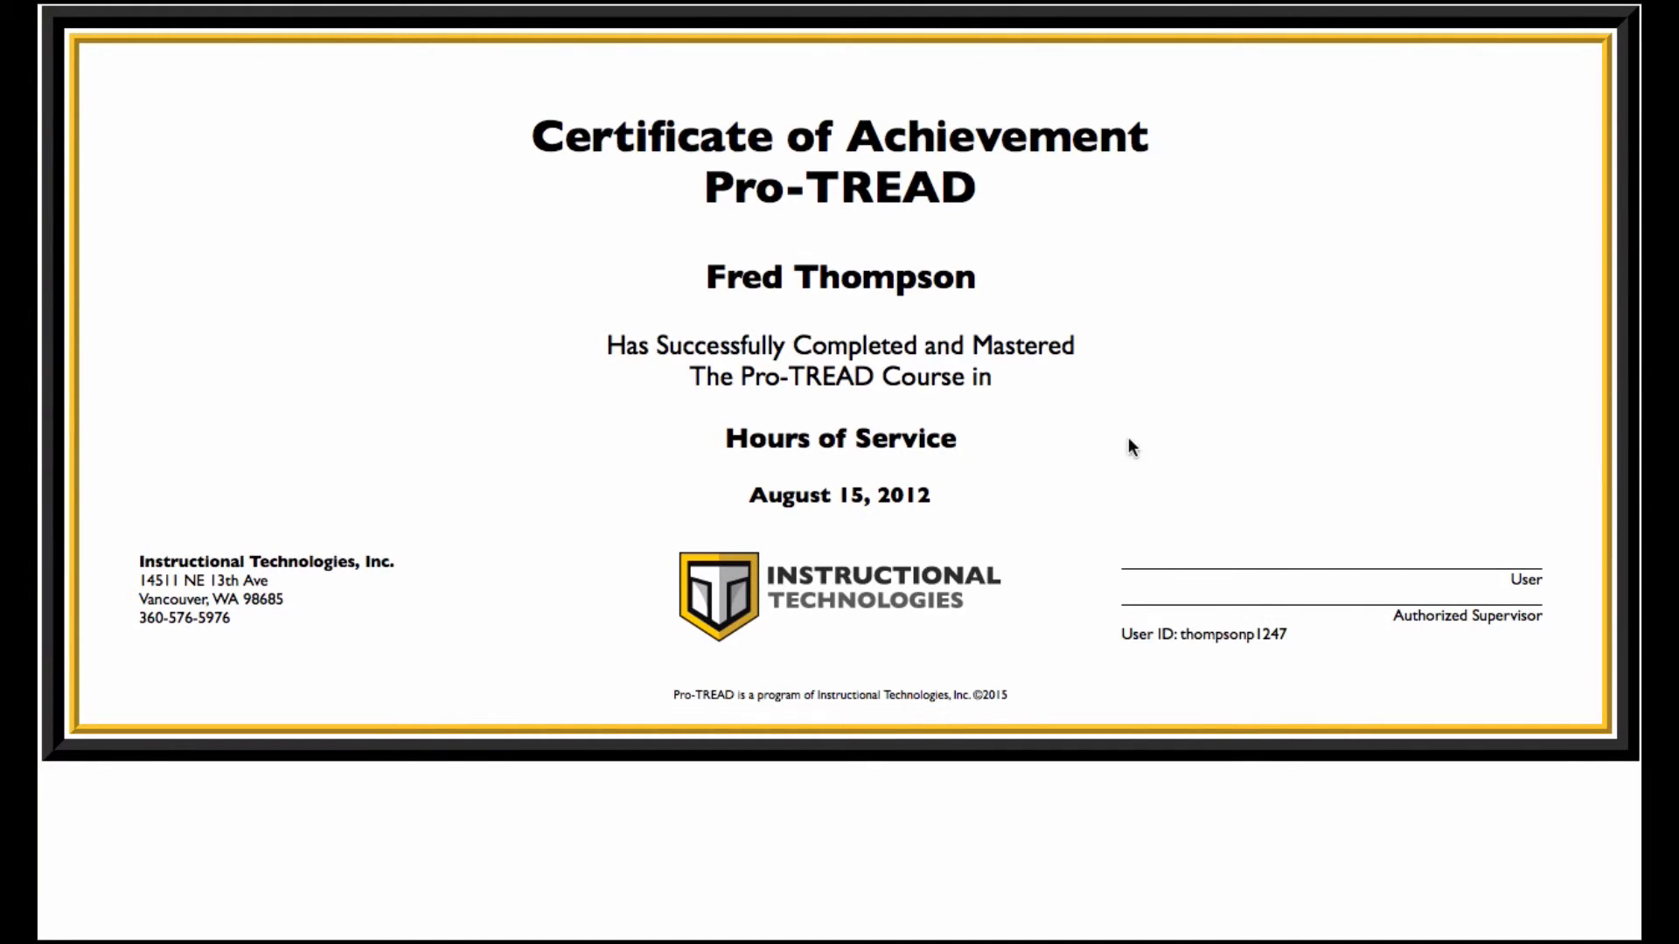
key(alt+Left)
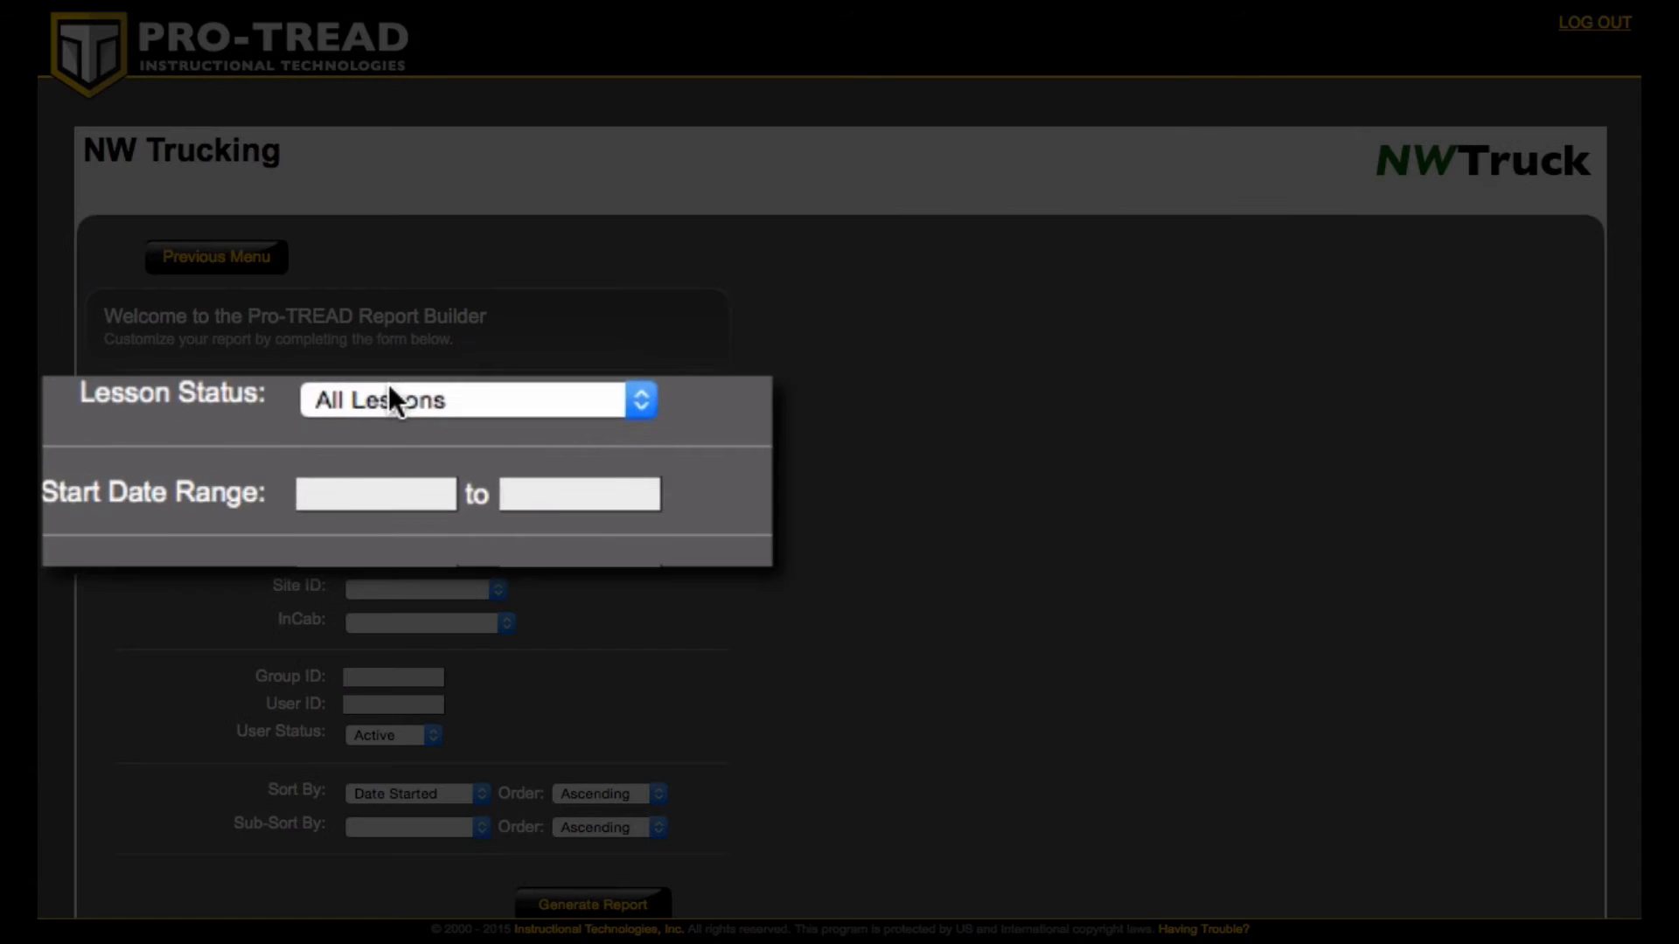
- Set Lesson Status to In Progress not Complete and generate the report
click(396, 421)
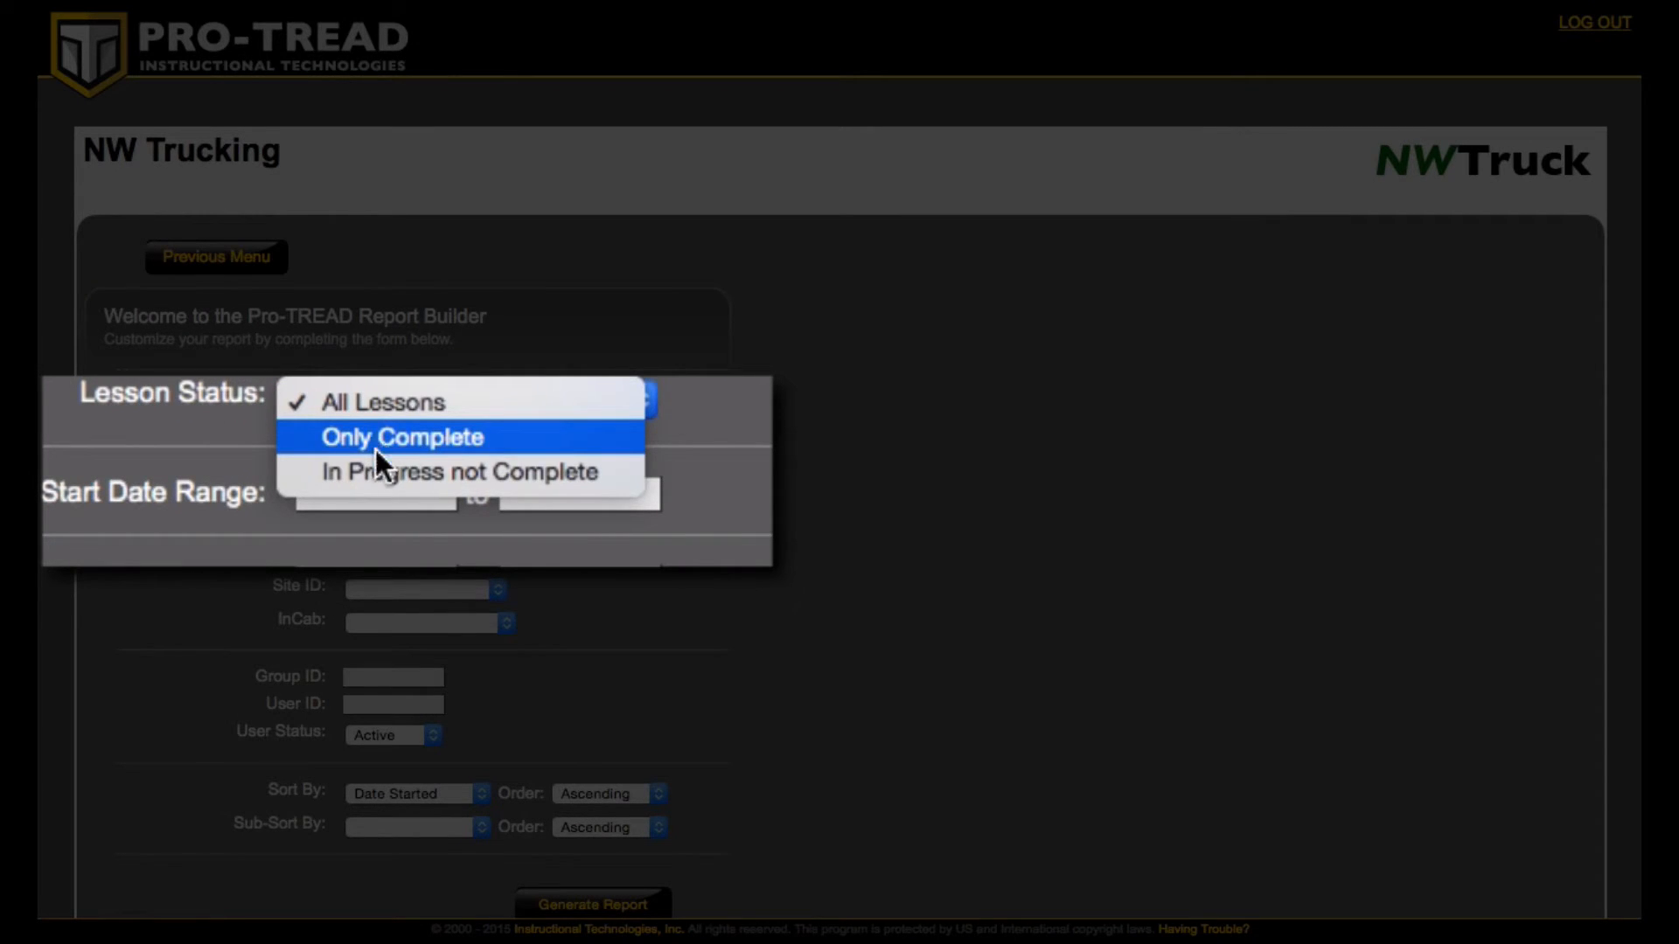
click(365, 471)
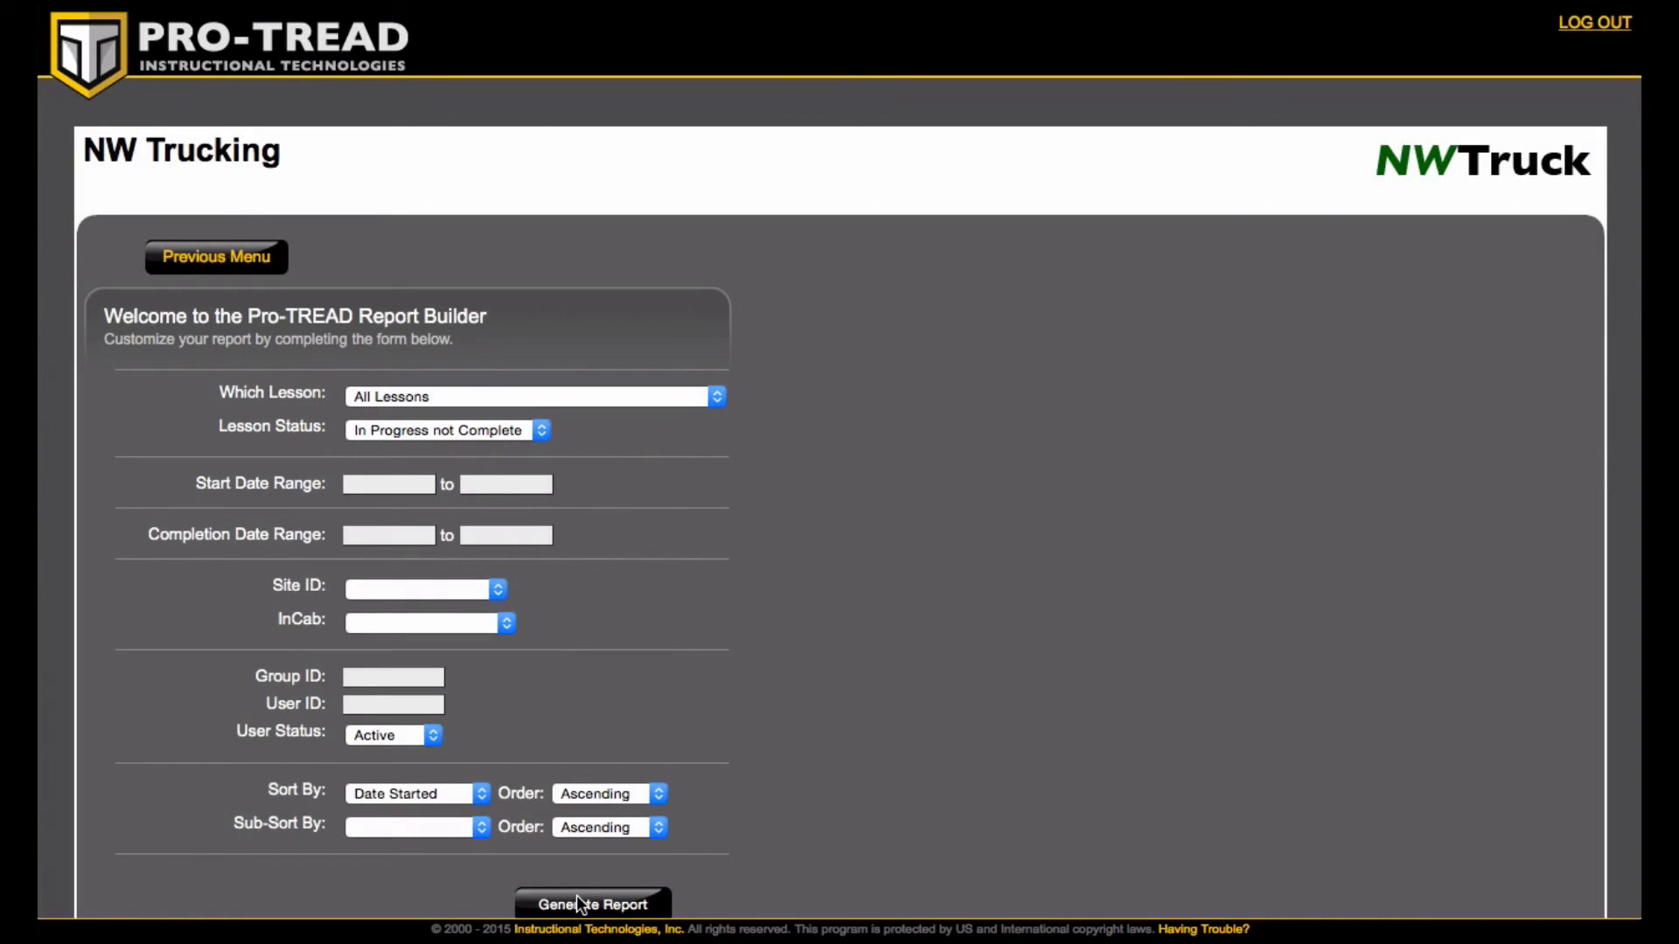
click(576, 896)
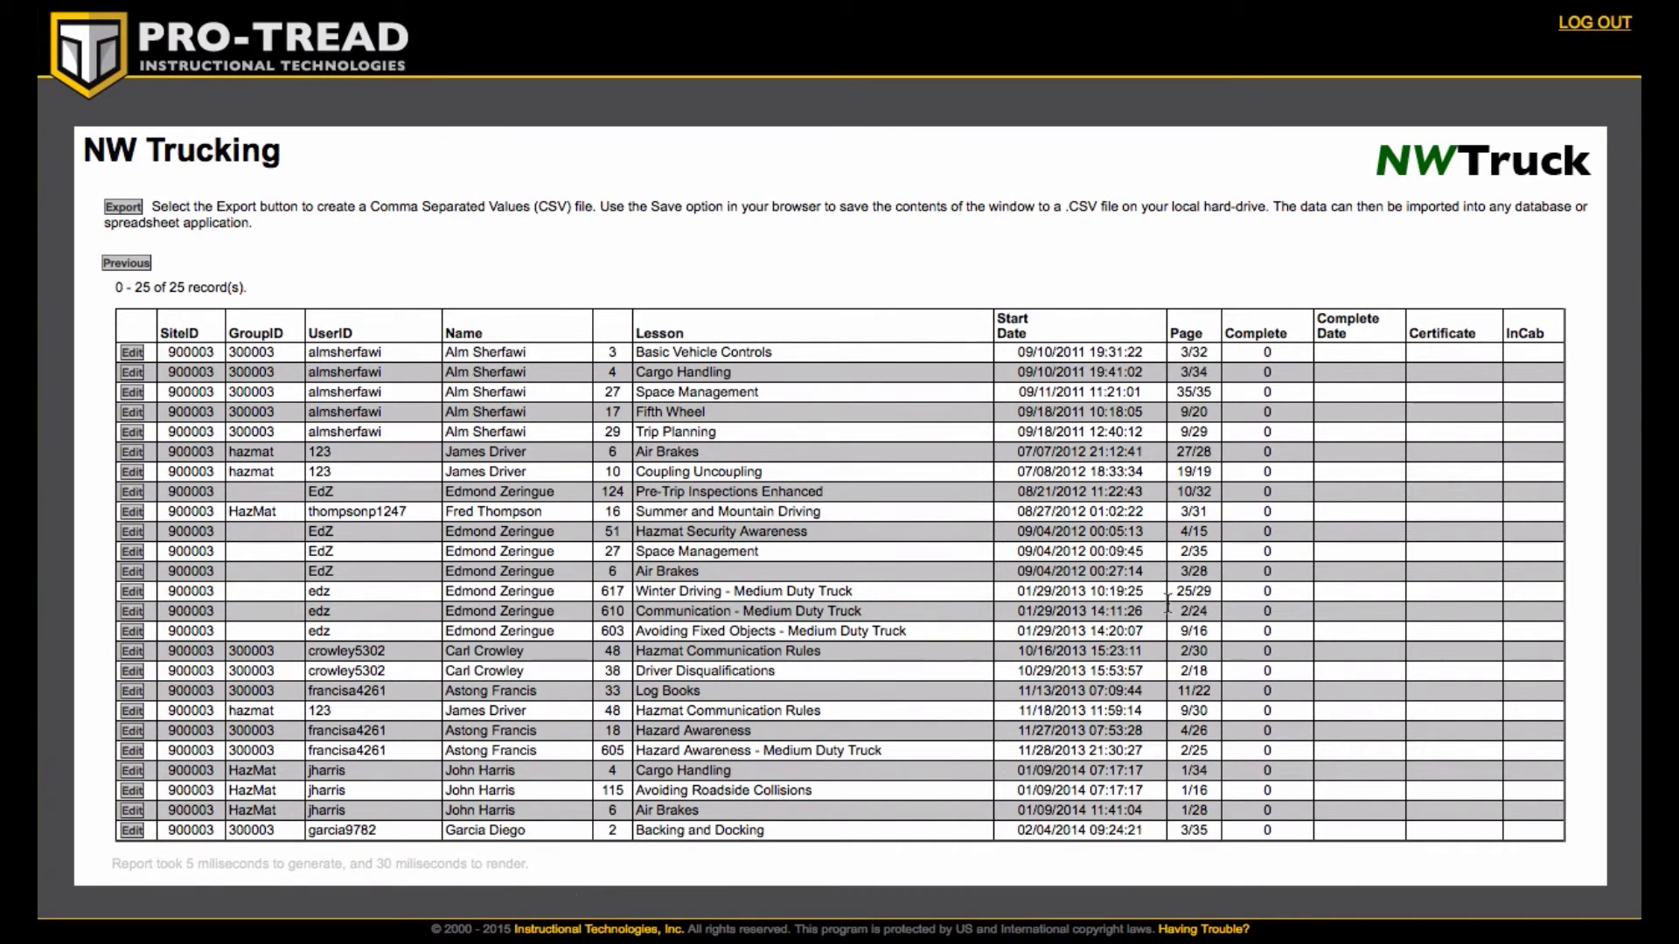